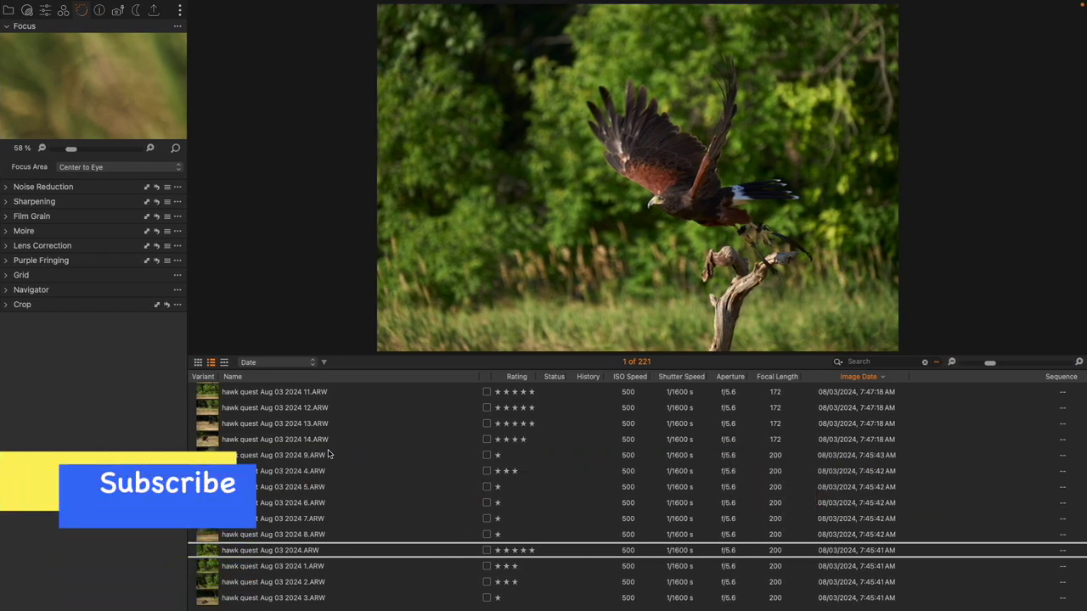
Step: Expand the Crop tool, detach it as a floating window, and remove it from the workspace
left_click(93, 305)
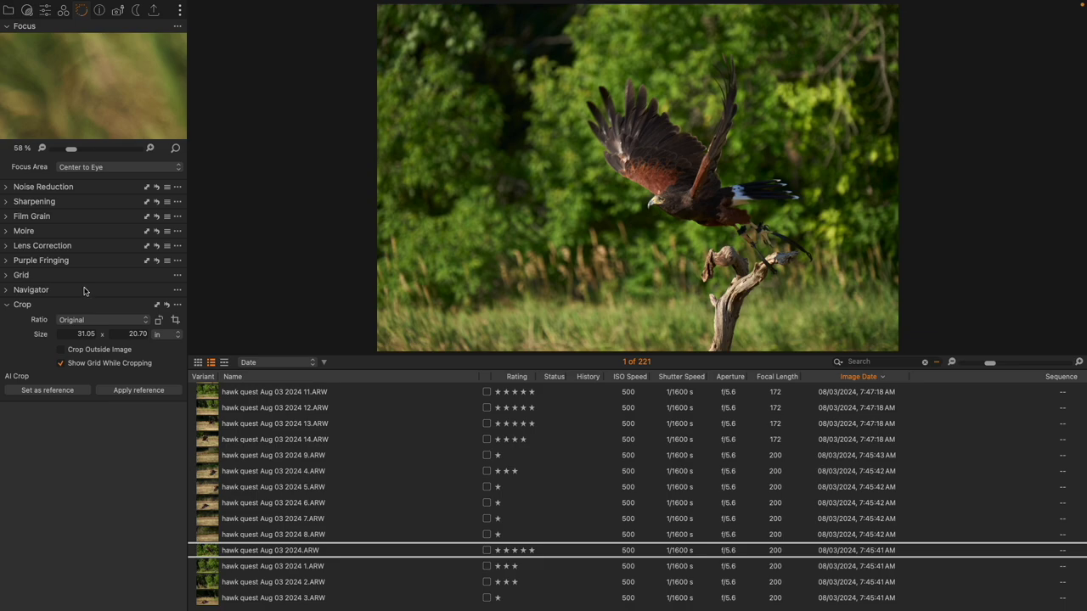
left_click_drag(67, 304, 269, 67)
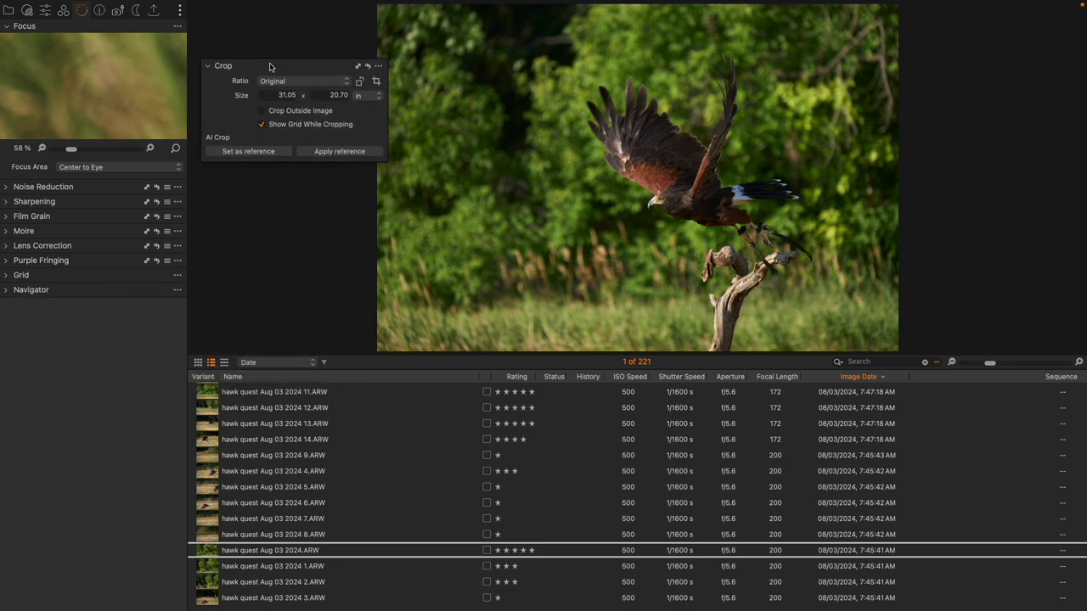
left_click(378, 66)
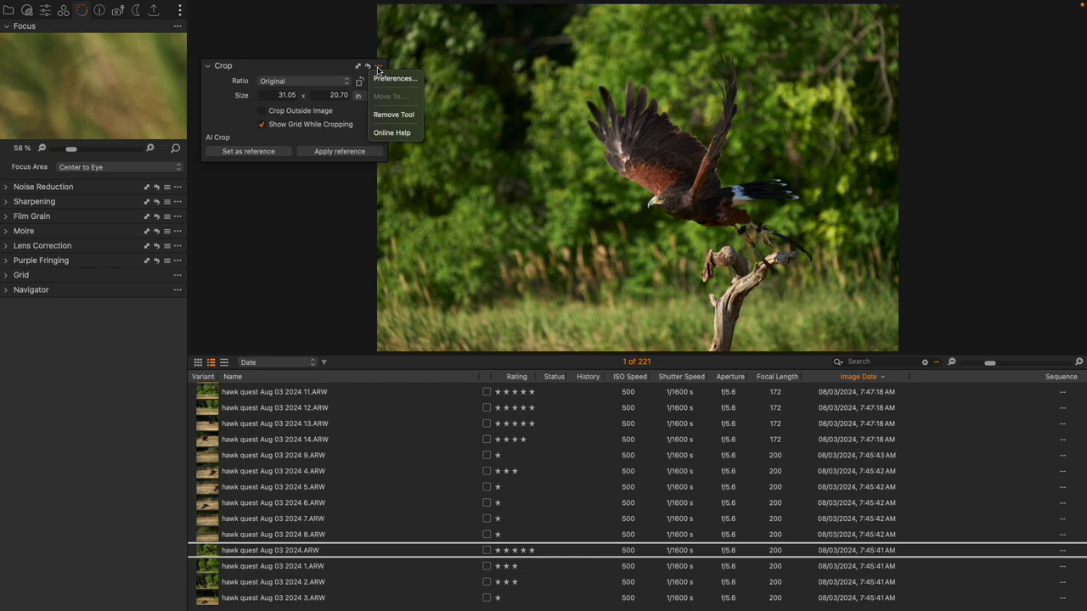
left_click(393, 115)
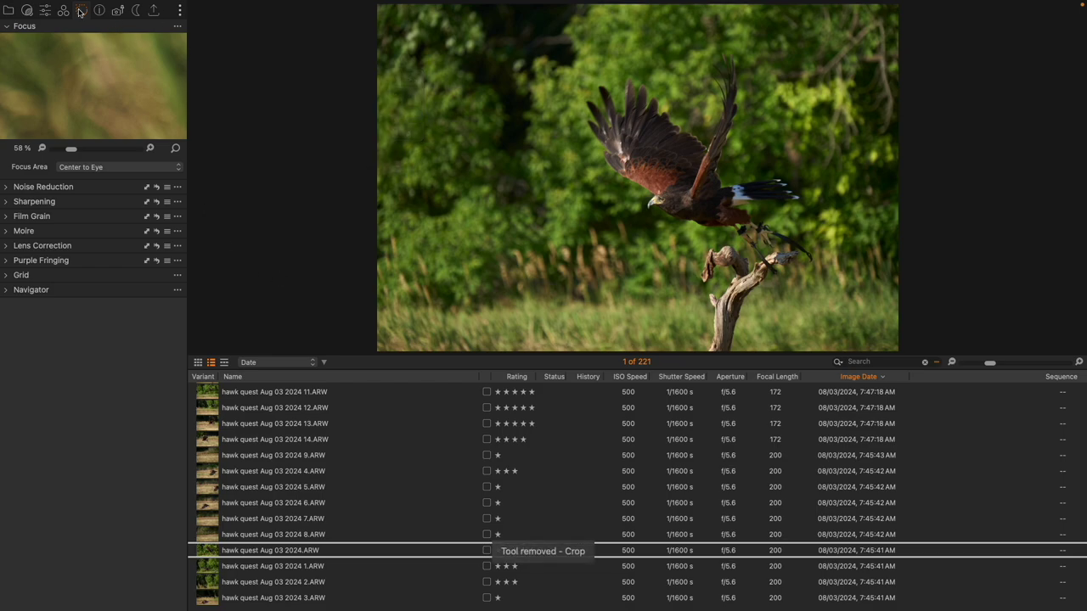
Step: Add the Crop tool back beneath the Navigator tool
right_click(95, 392)
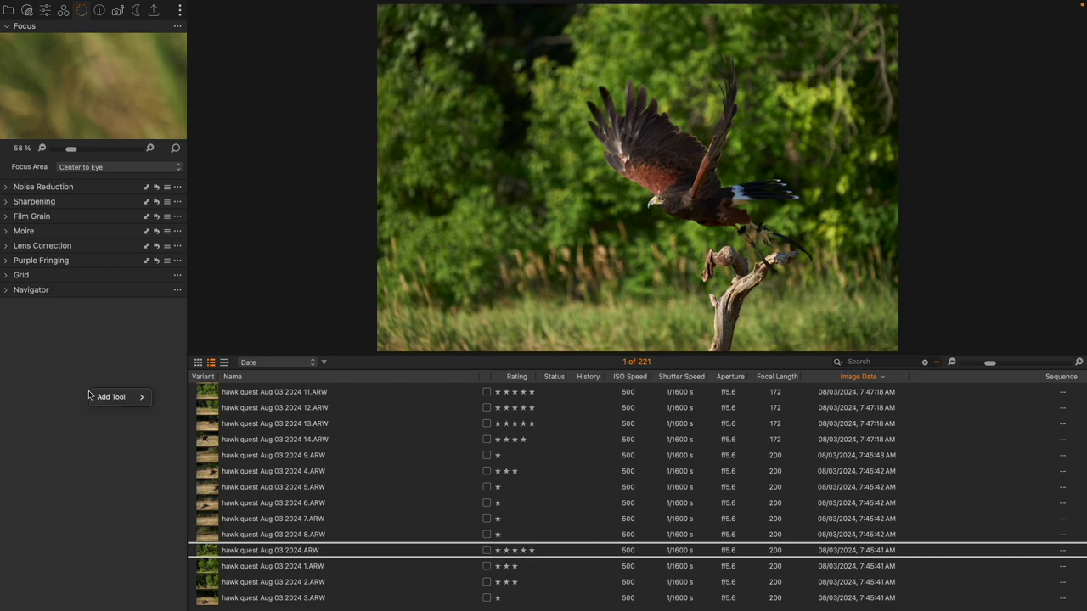
mouse_move(100, 398)
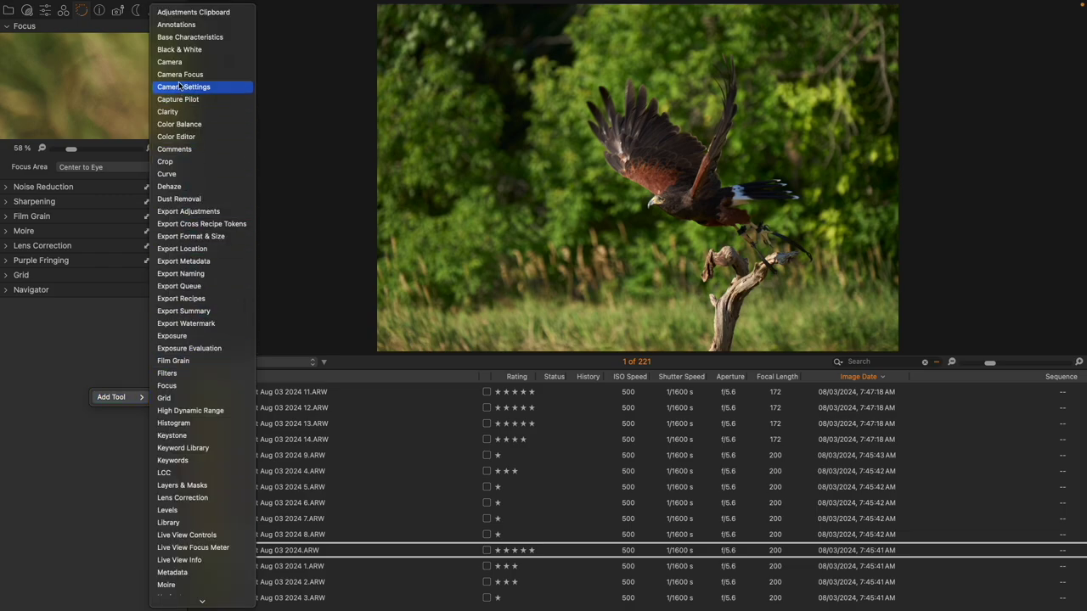
scroll(188, 159, "down", 1)
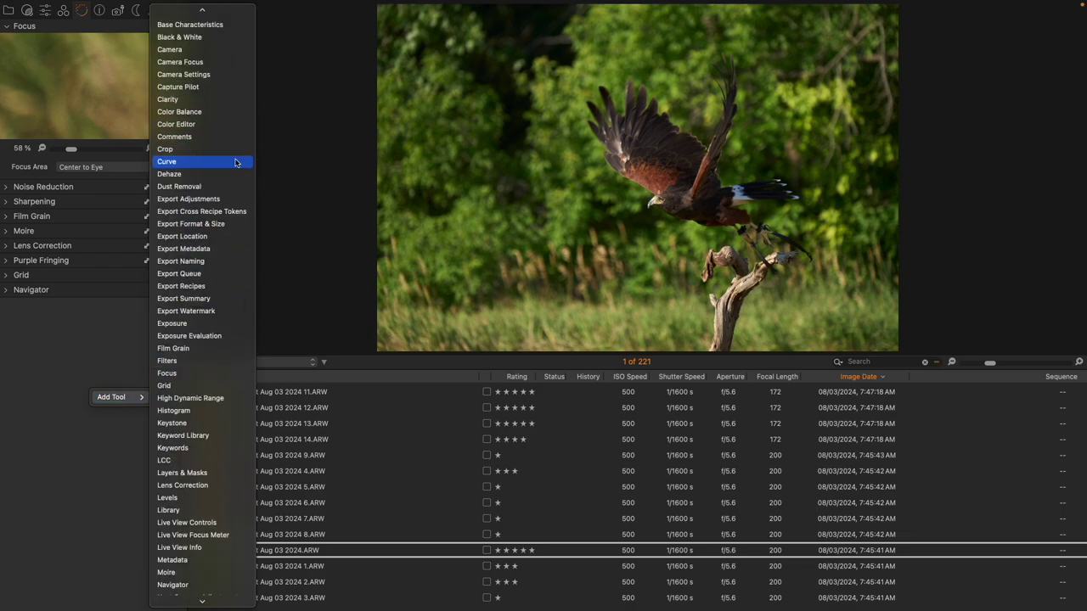
left_click(227, 150)
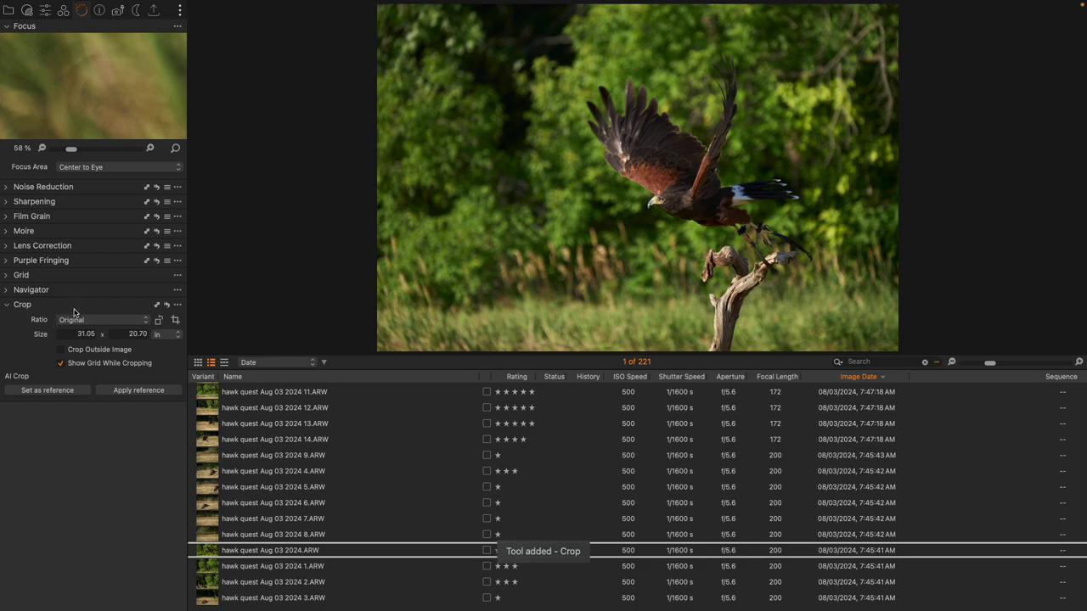
Step: Float the Crop tool beside the photo and shrink the browser to enlarge the viewer
left_click_drag(74, 309, 344, 242)
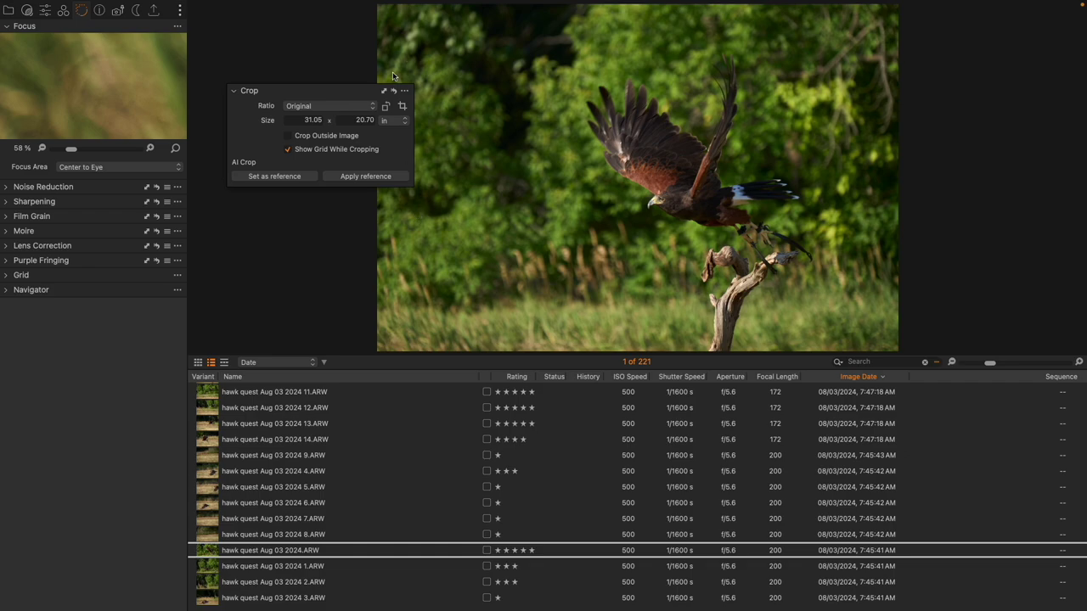
left_click_drag(333, 91, 304, 49)
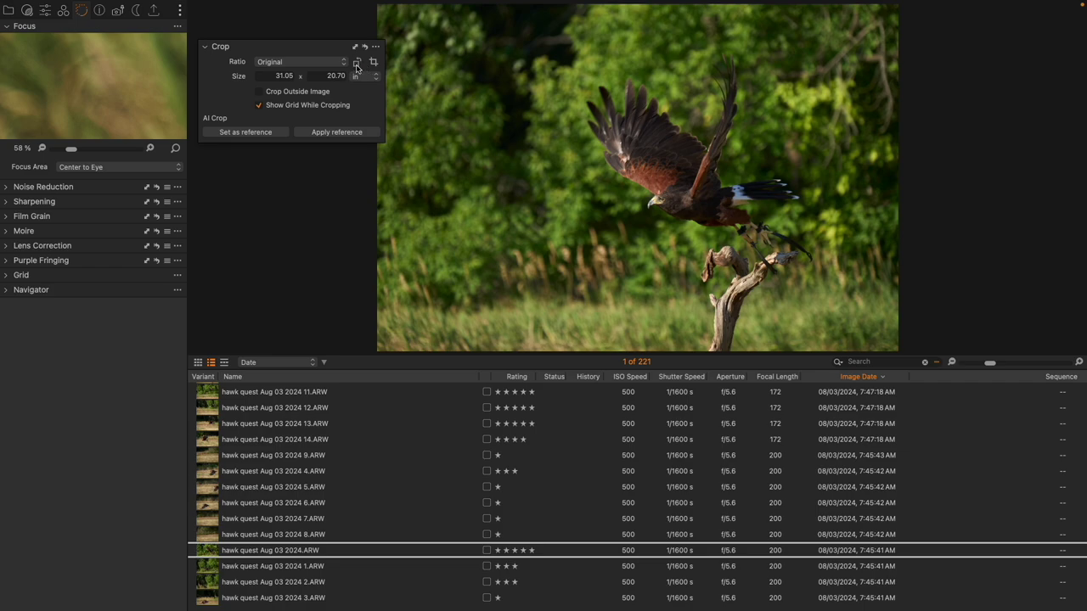
left_click_drag(305, 49, 307, 154)
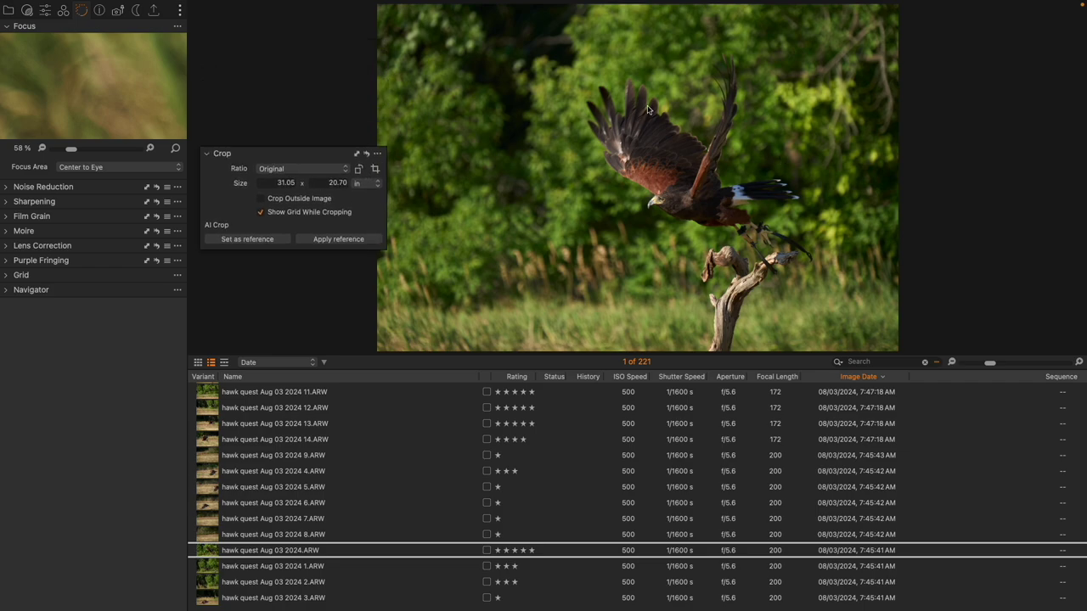
left_click_drag(658, 355, 659, 537)
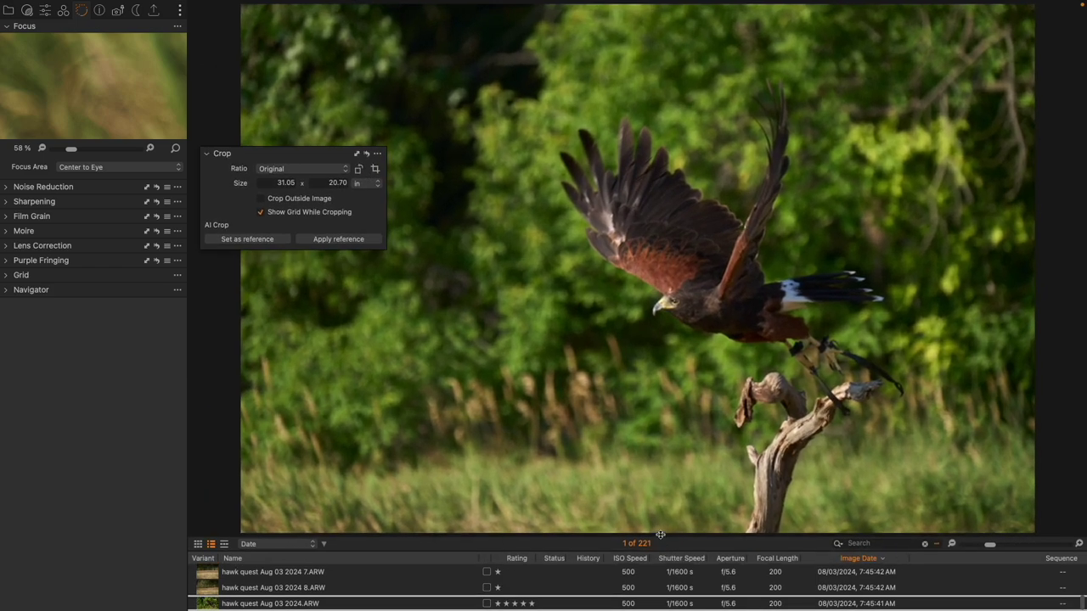
Step: Activate the crop cursor and dock the floating Crop tool beneath the Navigator tool
mouse_move(645, 2)
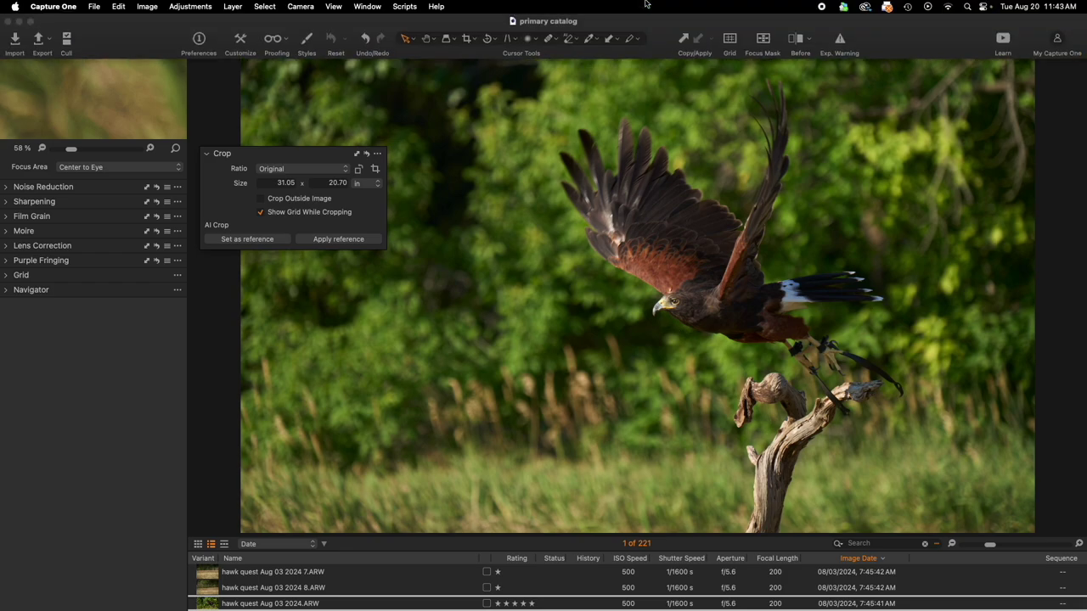
left_click(467, 39)
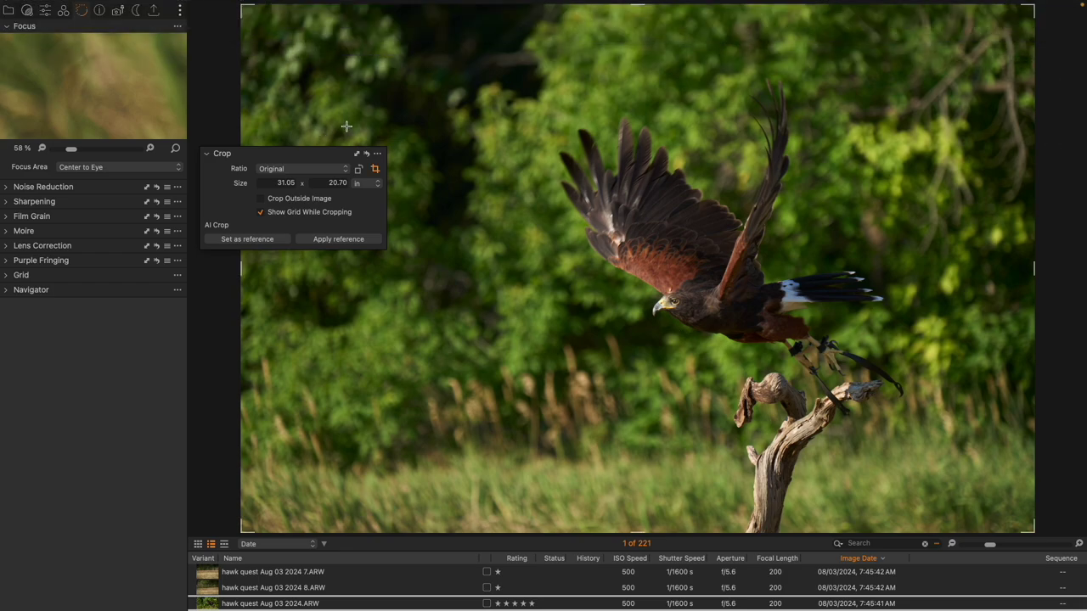
left_click_drag(329, 151, 153, 332)
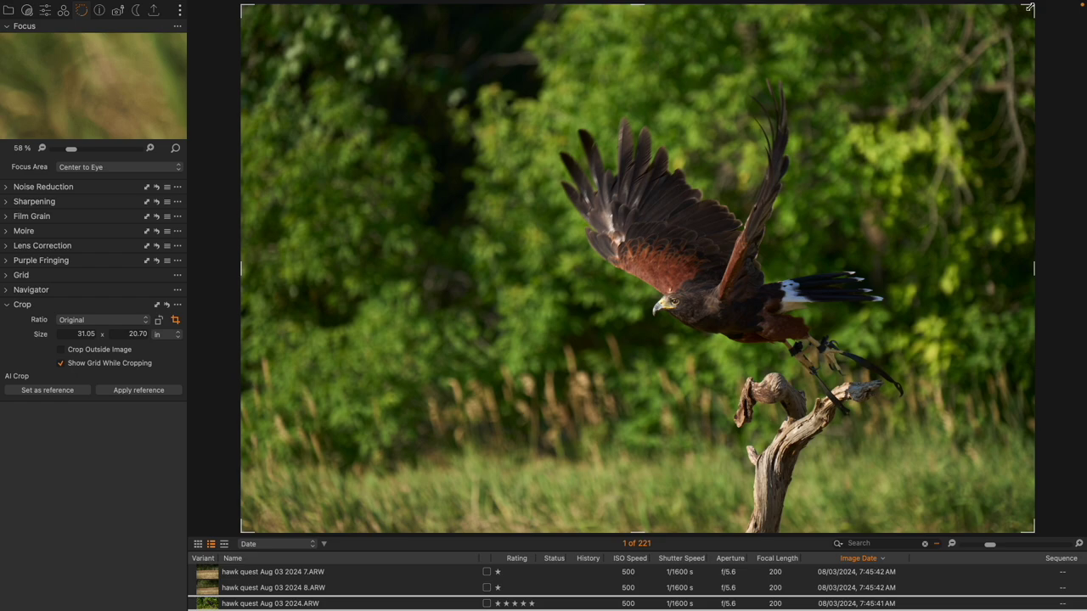
Step: Try crops of about 13.80 × 20.70 in and 24.22 × 16.15 in on the hawk photo, and restore the full frame
left_click_drag(1028, 8, 594, 5)
left_click_drag(444, 197, 744, 196)
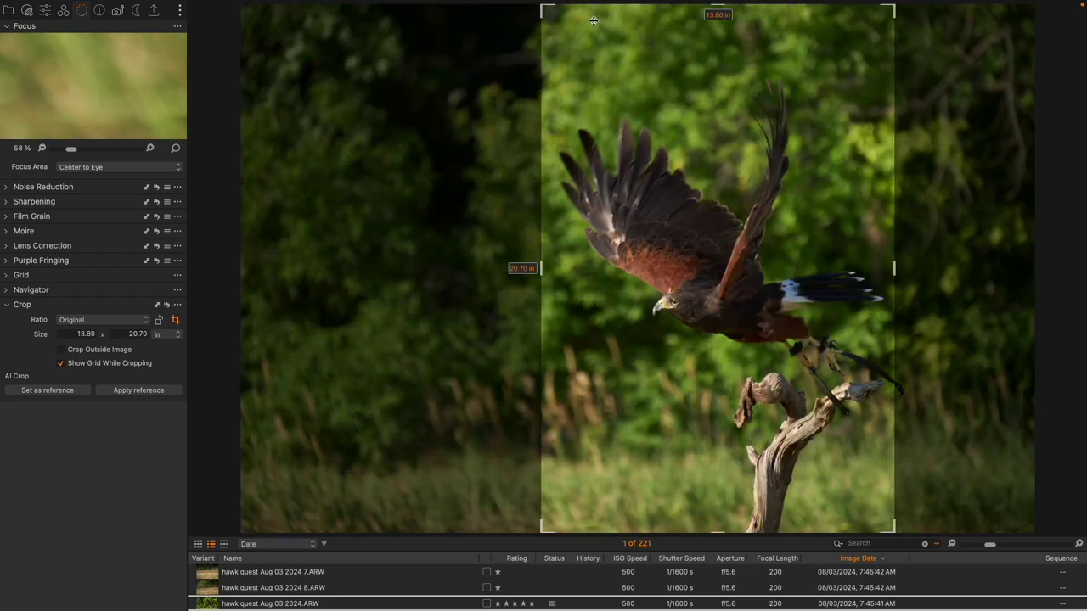
left_click_drag(543, 10, 278, 237)
left_click_drag(542, 250, 507, 135)
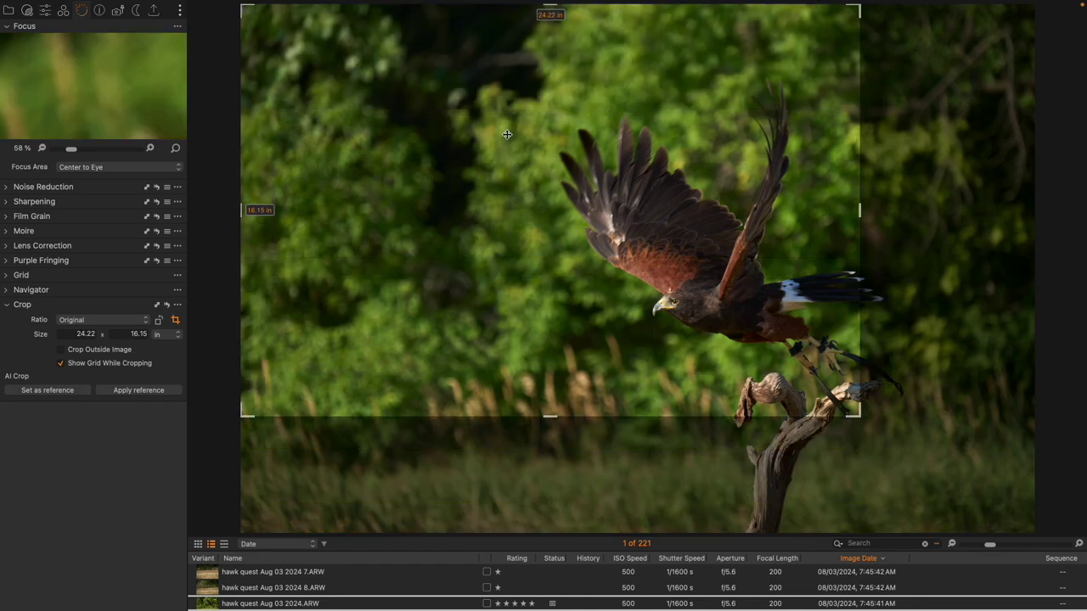
left_click_drag(857, 419, 1034, 533)
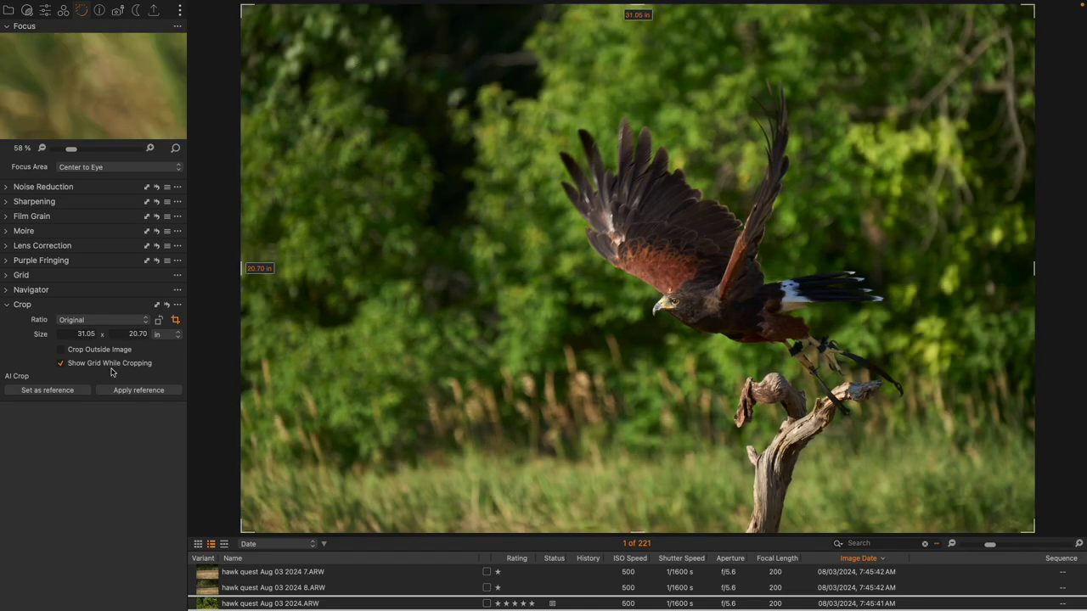
Step: Float the Crop tool over the photo and switch to the Select cursor
left_click_drag(123, 306, 414, 170)
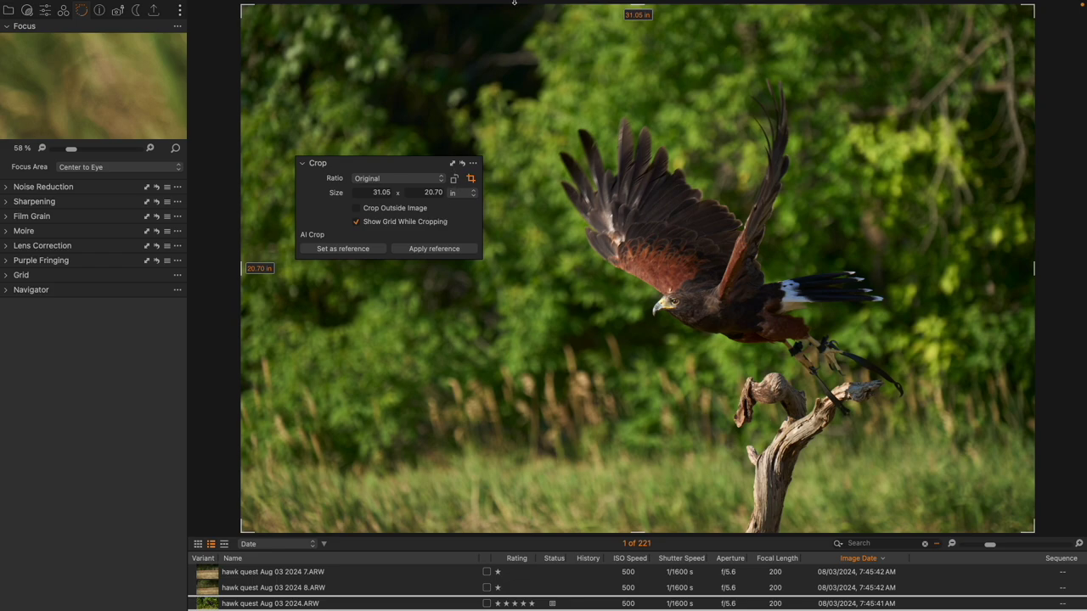
mouse_move(513, 0)
left_click(408, 40)
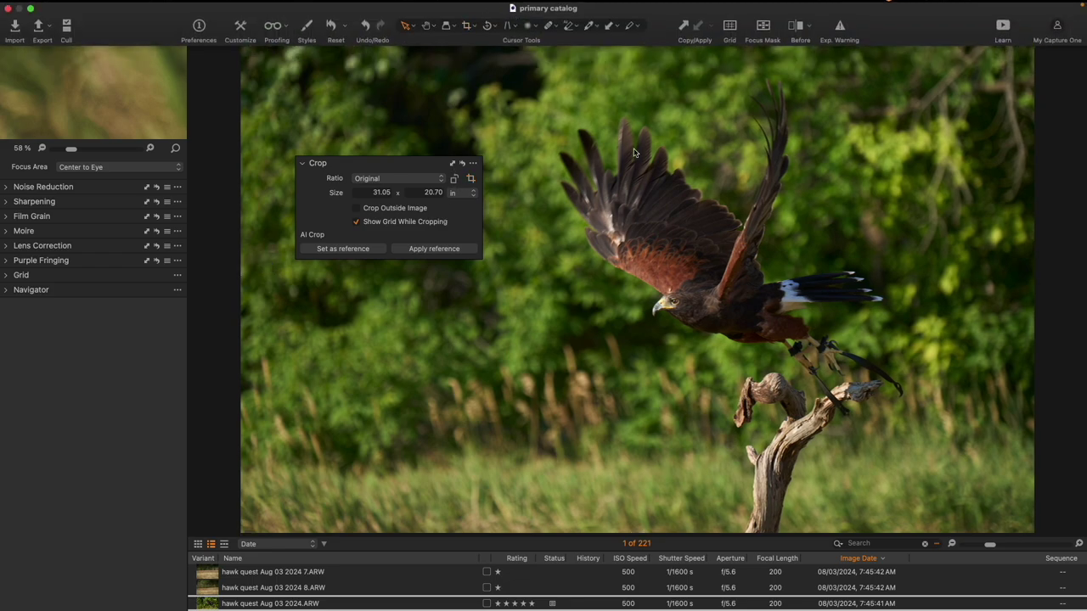
Step: Swap the crop to a 13.80 × 20.70 in portrait orientation, centre it on the hawk, and reset the crop
left_click(455, 181)
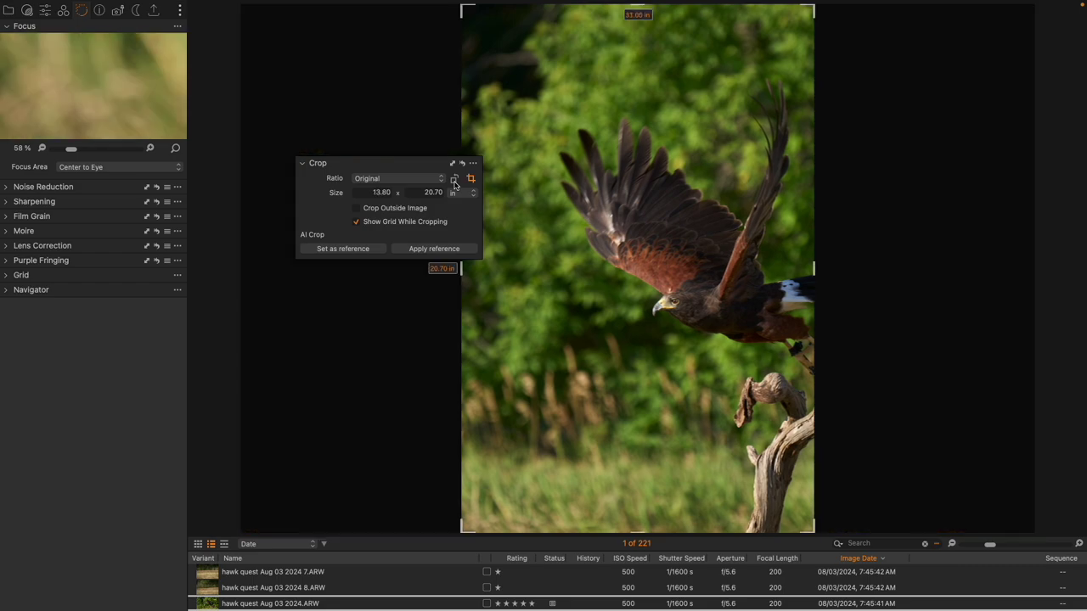
left_click_drag(648, 224, 732, 230)
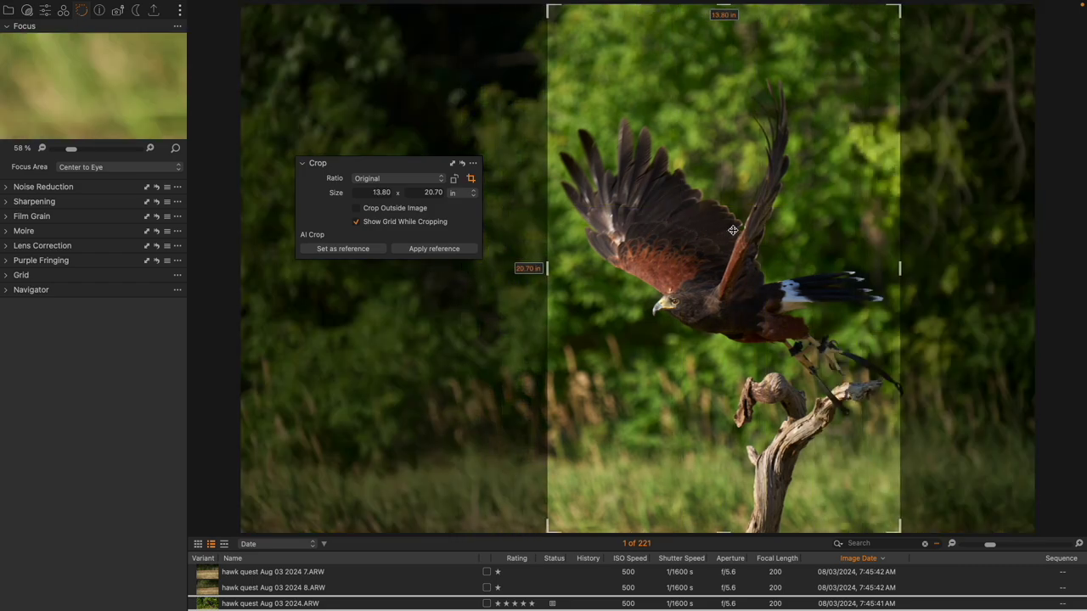
left_click(460, 164)
Step: Return to the Select cursor and dock the Crop tool beneath the Navigator tool again
mouse_move(504, 7)
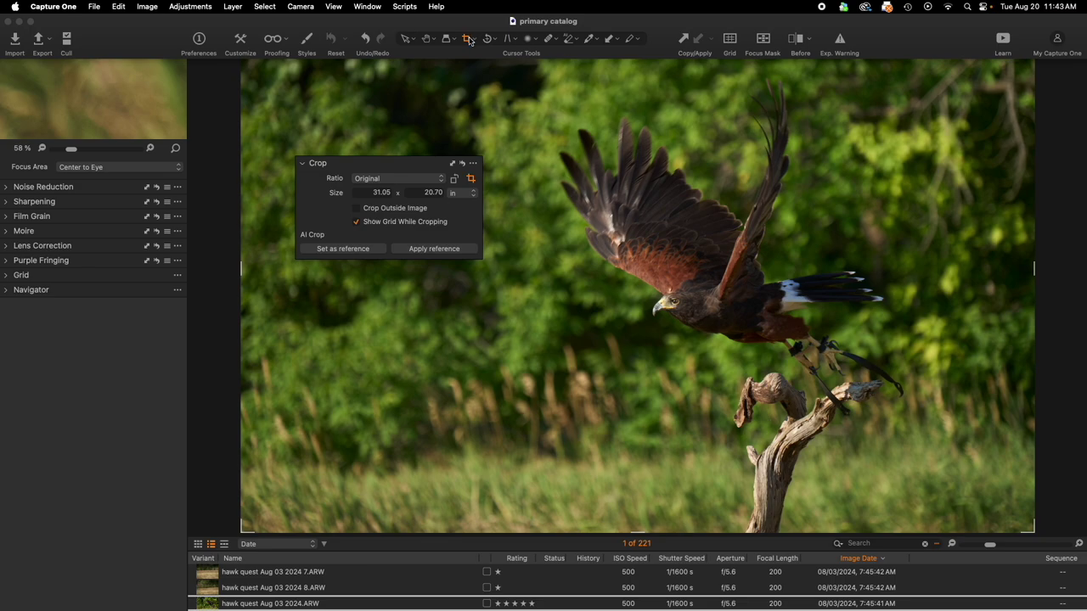
left_click(406, 39)
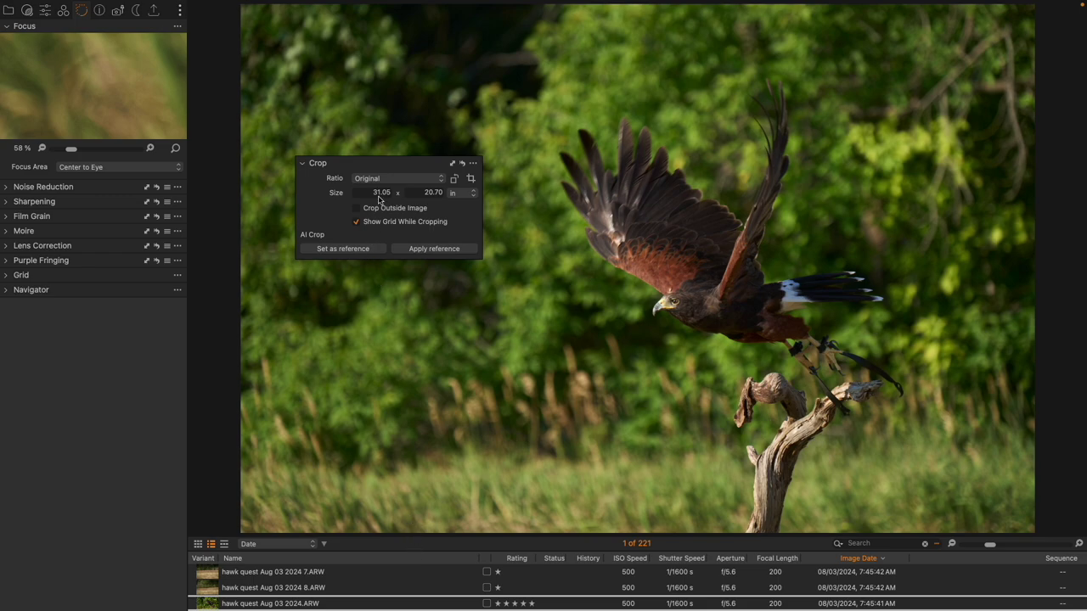
left_click_drag(382, 169, 158, 312)
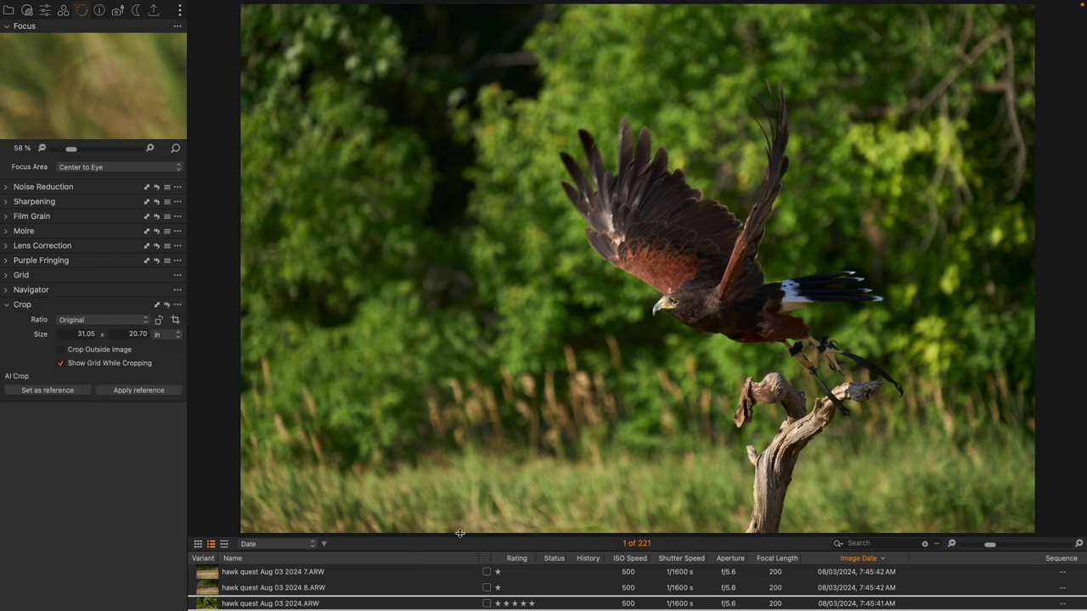
Step: Select hawk quest Aug 03 2024 19.ARW in the browser and enlarge the viewer to show it
left_click_drag(463, 537, 476, 215)
scroll(422, 361, "up", 3)
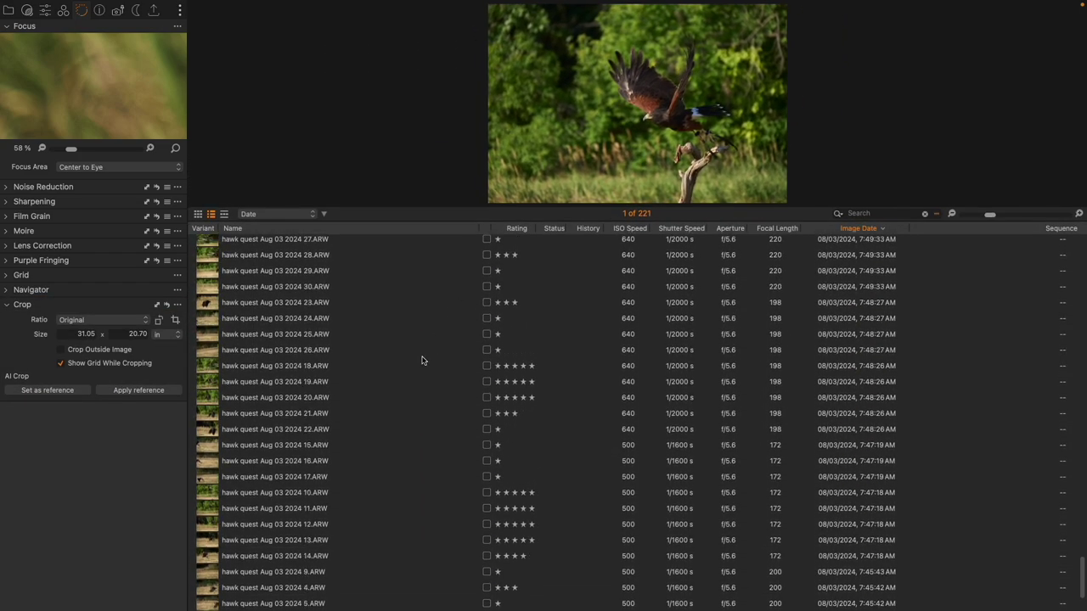
left_click(366, 382)
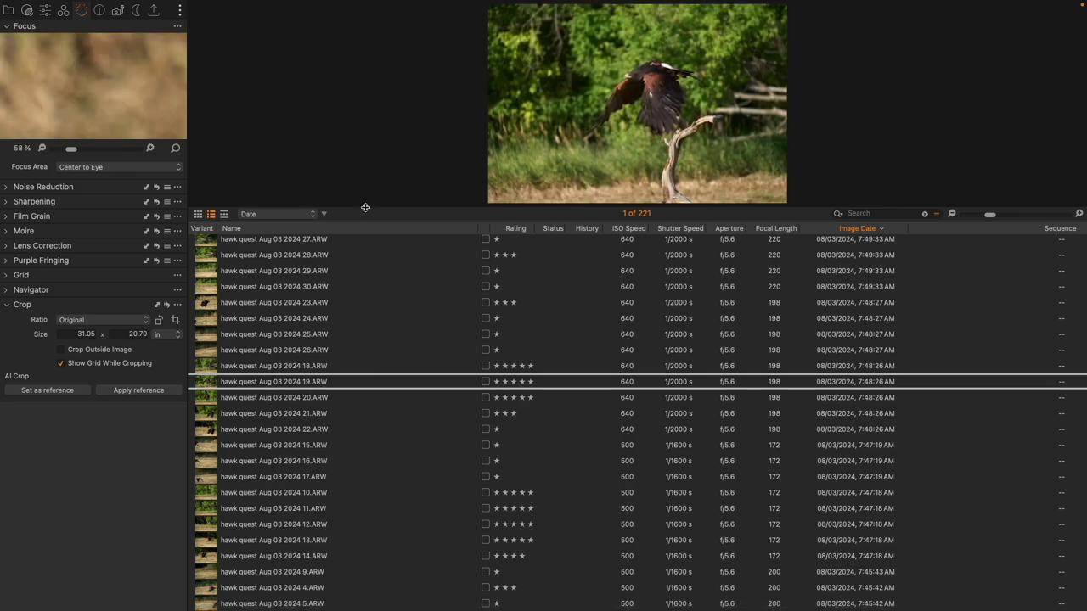
left_click_drag(365, 207, 383, 467)
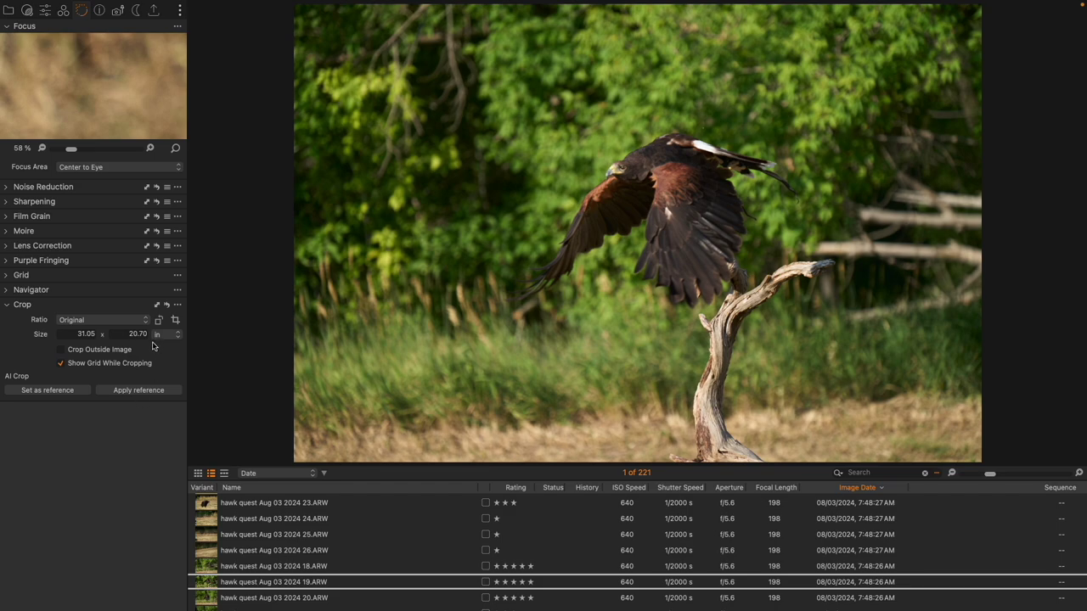
Step: Crop the selected photo to about 18.66 × 12.44 in around the hawk and apply the crop
mouse_move(599, 4)
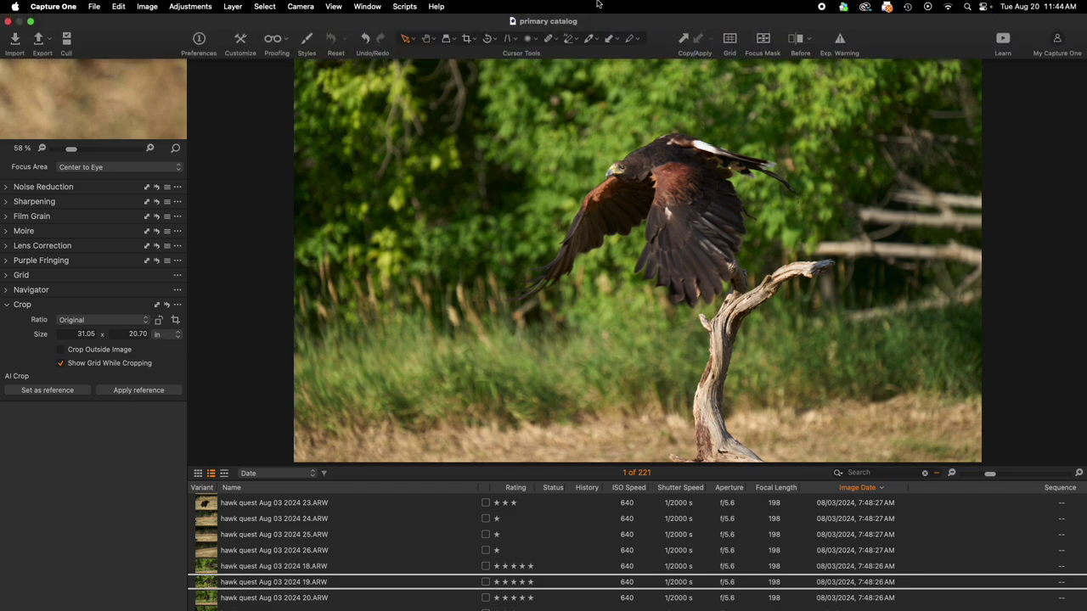
left_click(176, 320)
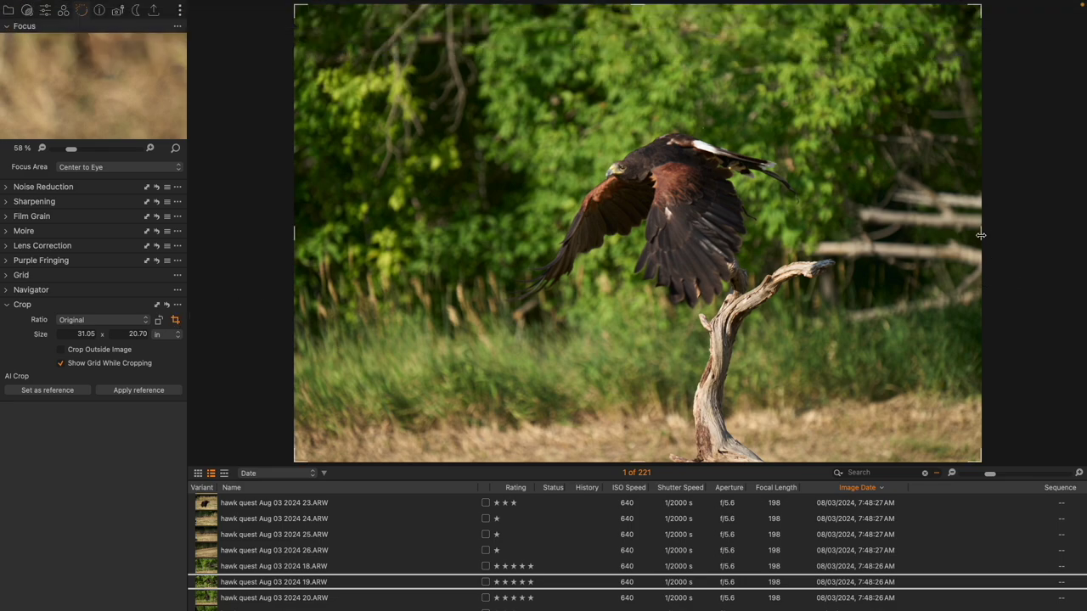
left_click_drag(980, 235, 708, 235)
left_click_drag(514, 247, 653, 240)
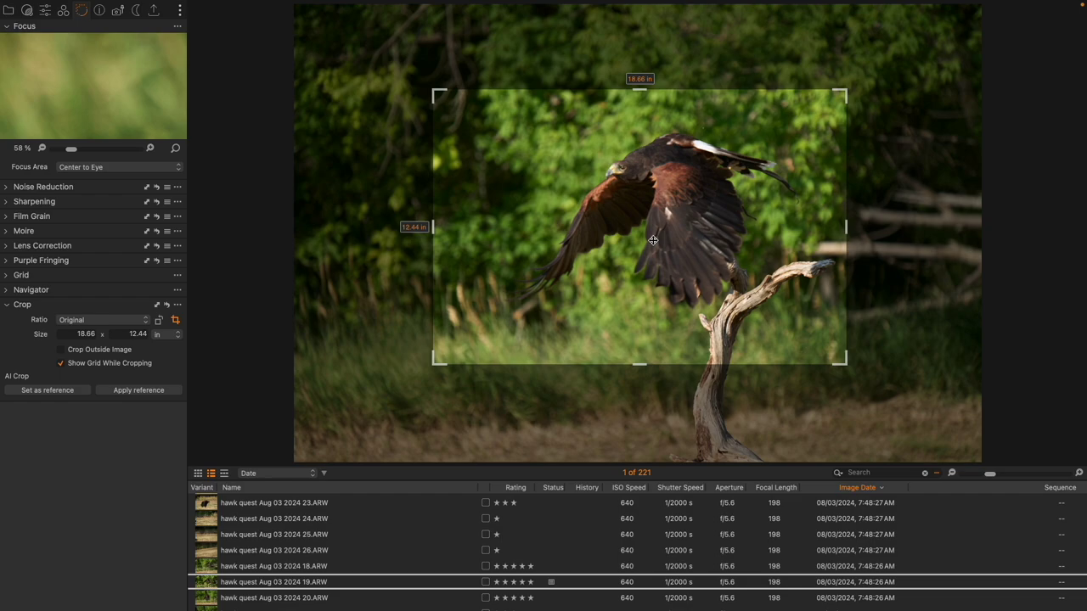
key("h")
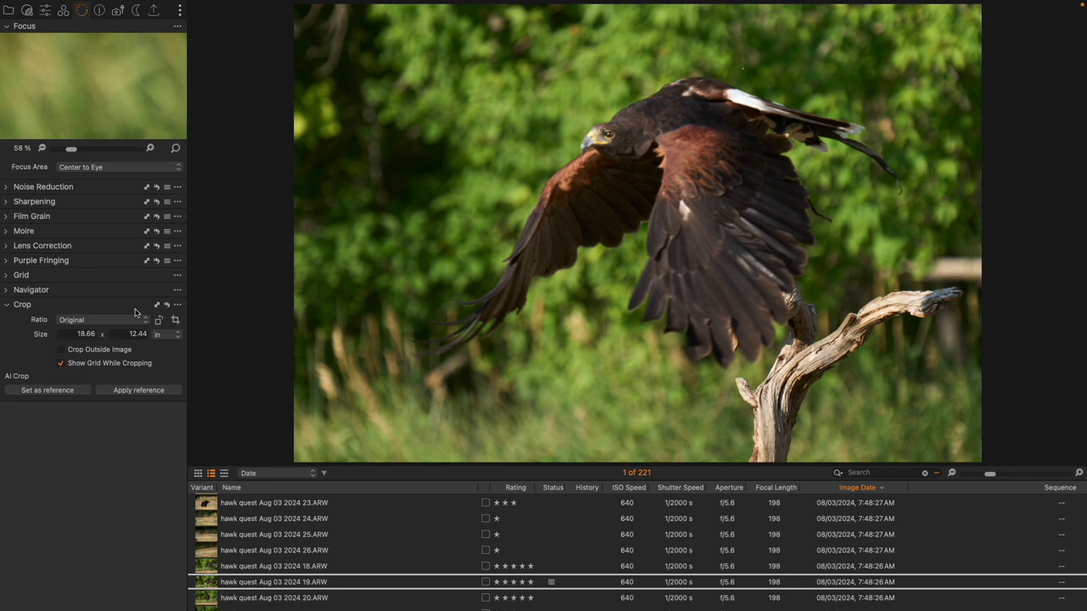
Step: Float the Crop tool to examine the AI Crop reference option, and dock it beneath the Navigator tool
left_click_drag(135, 314, 414, 102)
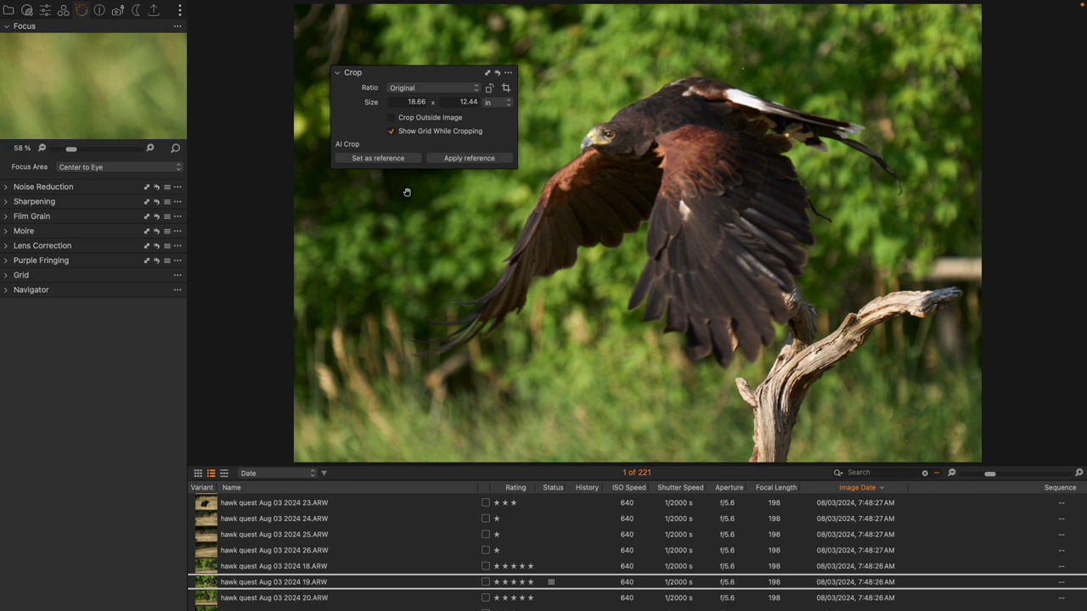
left_click(395, 161)
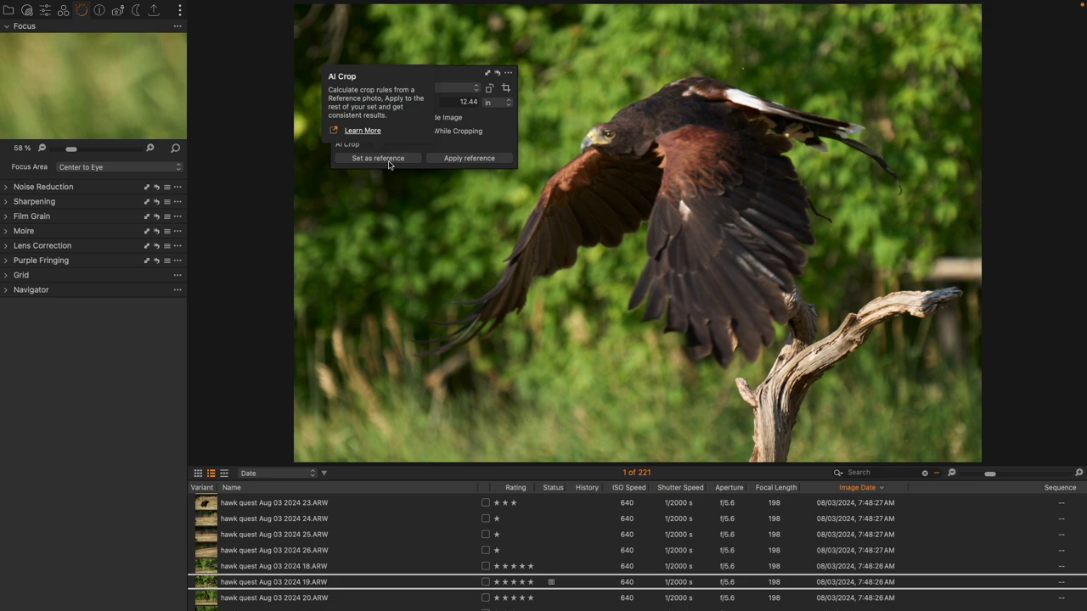
left_click_drag(400, 74, 122, 329)
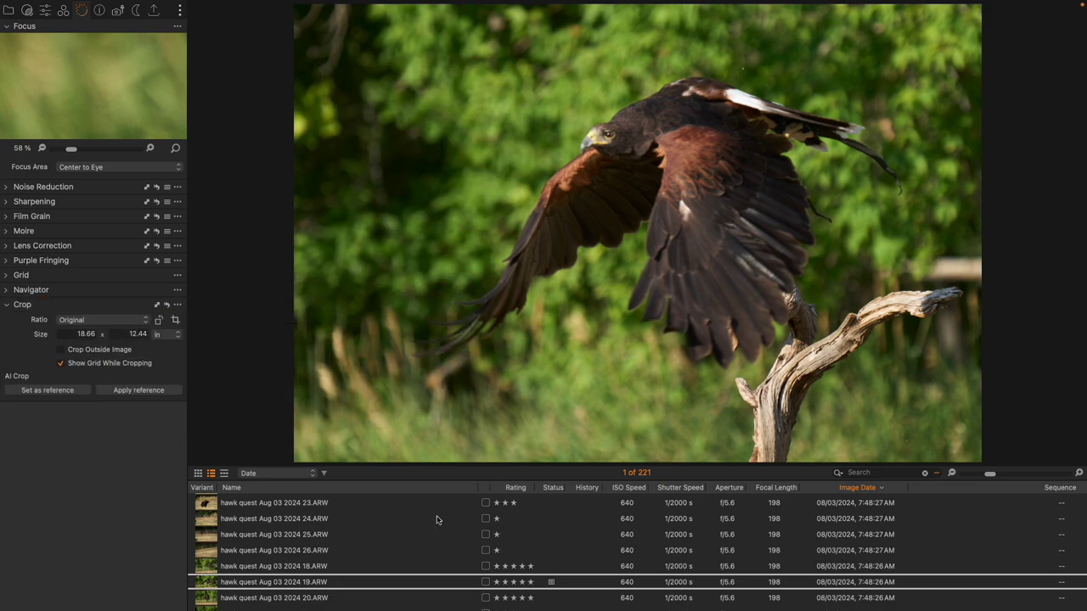
Step: Select the photos from hawk quest Aug 03 2024 56.ARW through 21.ARW and apply the AI Crop reference to them
scroll(398, 549, "down", 15)
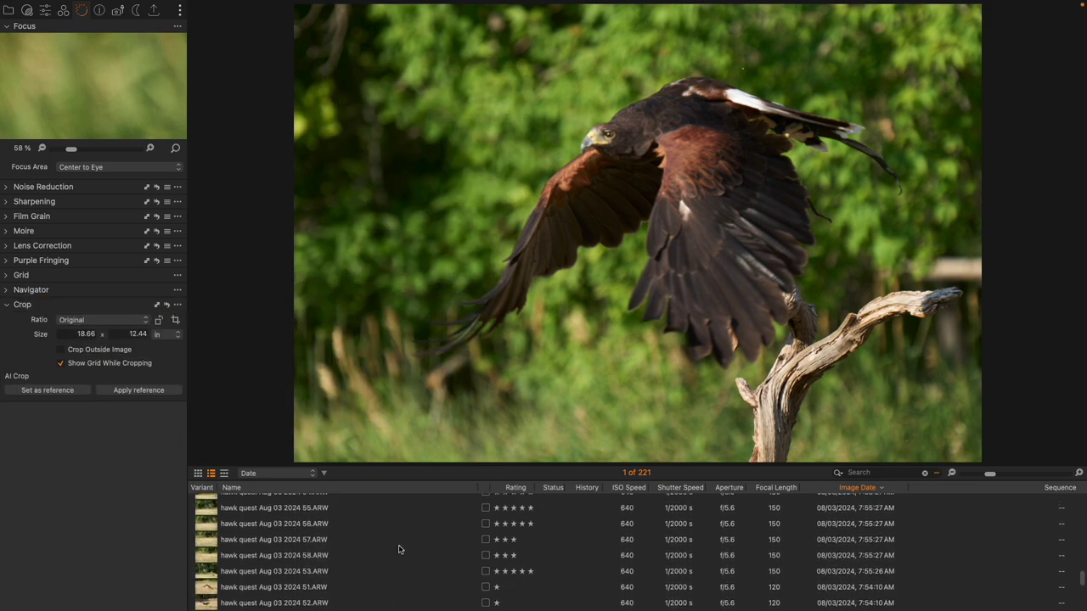
scroll(399, 549, "down", 1)
left_click(308, 531)
scroll(513, 547, "down", 7)
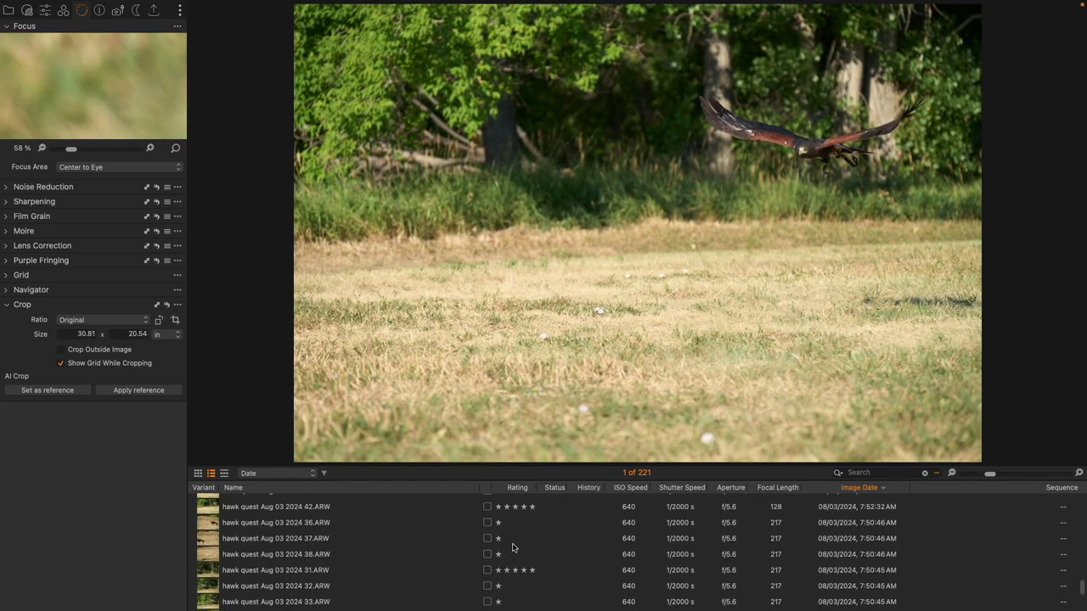
scroll(513, 548, "down", 5)
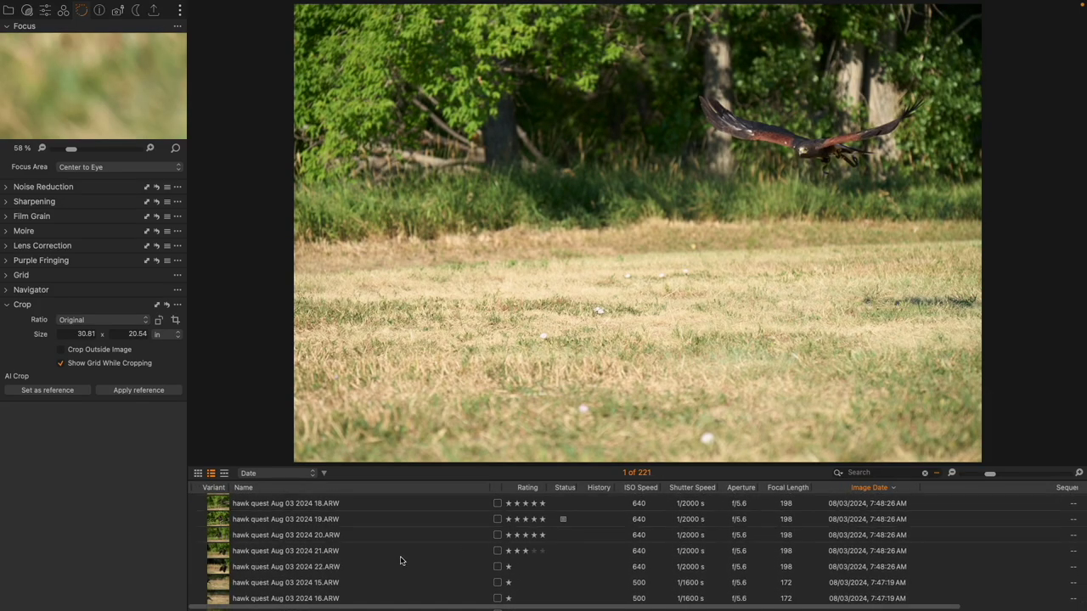
left_click(399, 554, "shift")
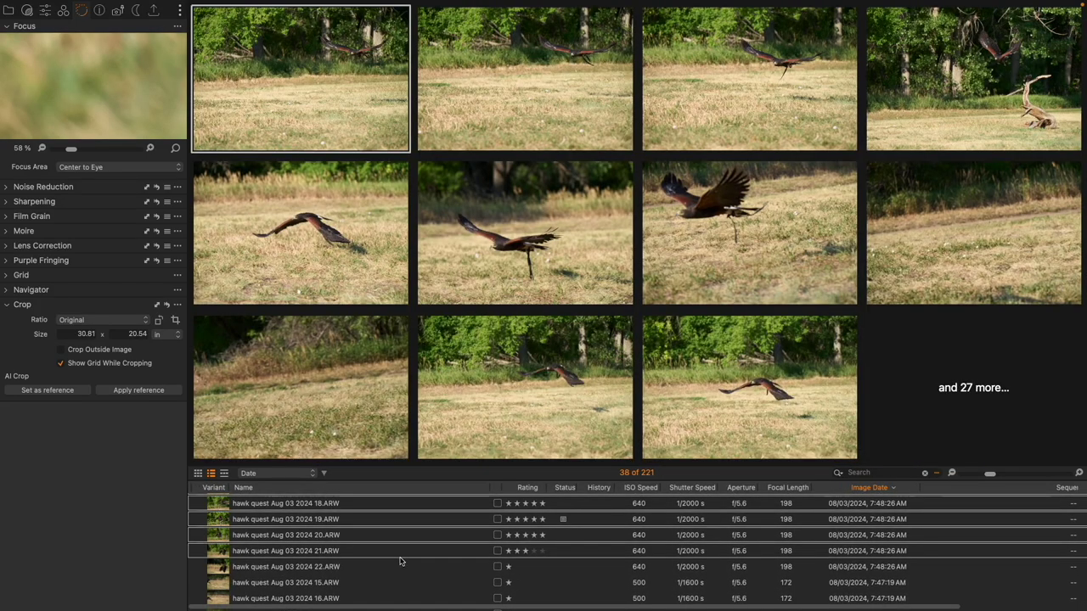
left_click(137, 392)
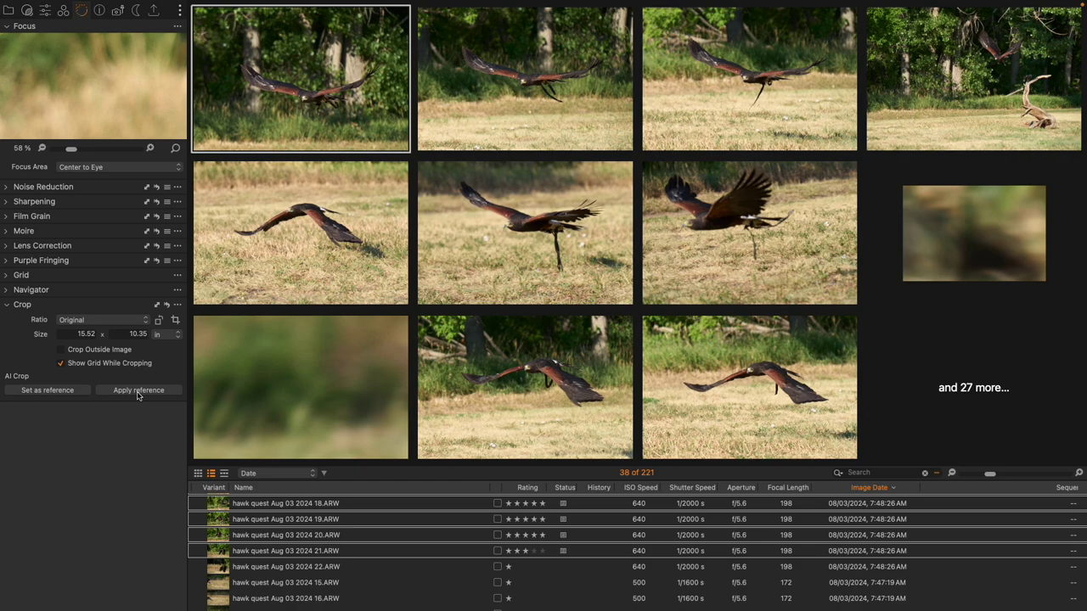
Step: Select only hawk quest Aug 03 2024 56.ARW and activate the Crop cursor to display its crop frame
scroll(415, 535, "down", 15)
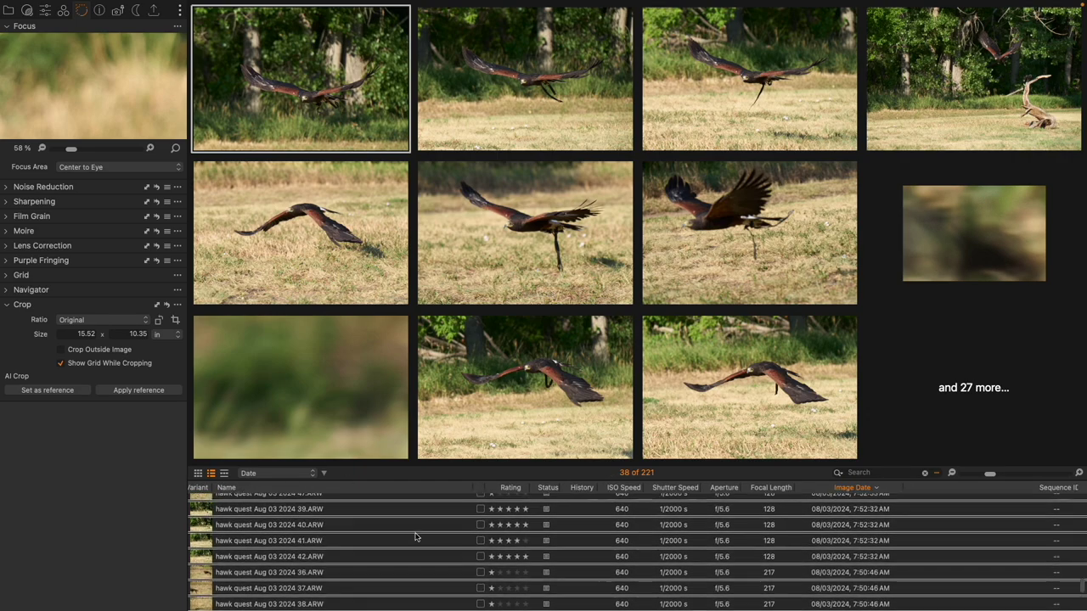
scroll(415, 536, "down", 5)
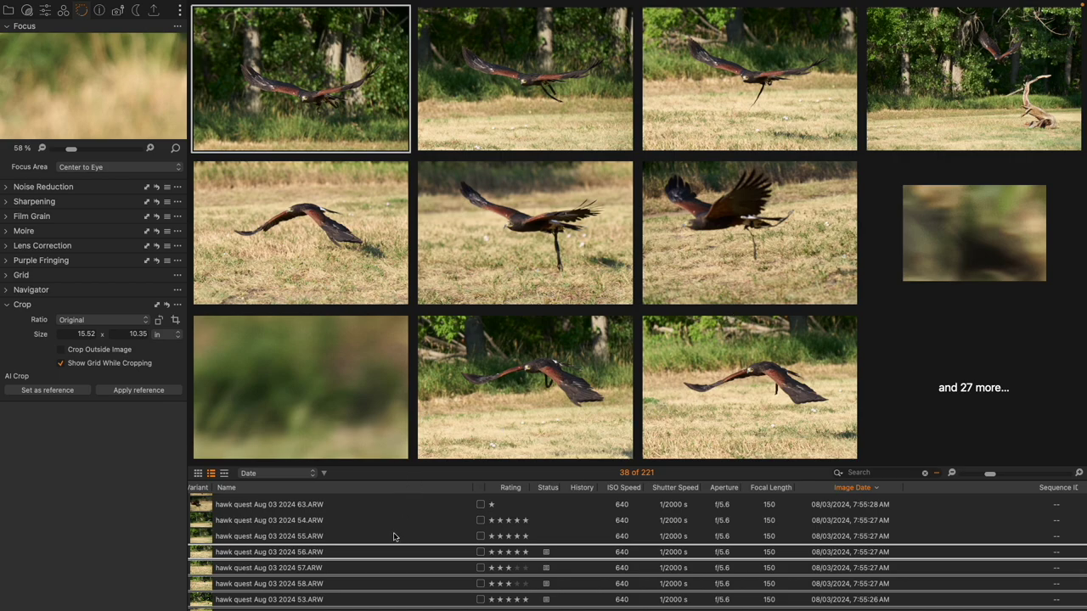
left_click(391, 556)
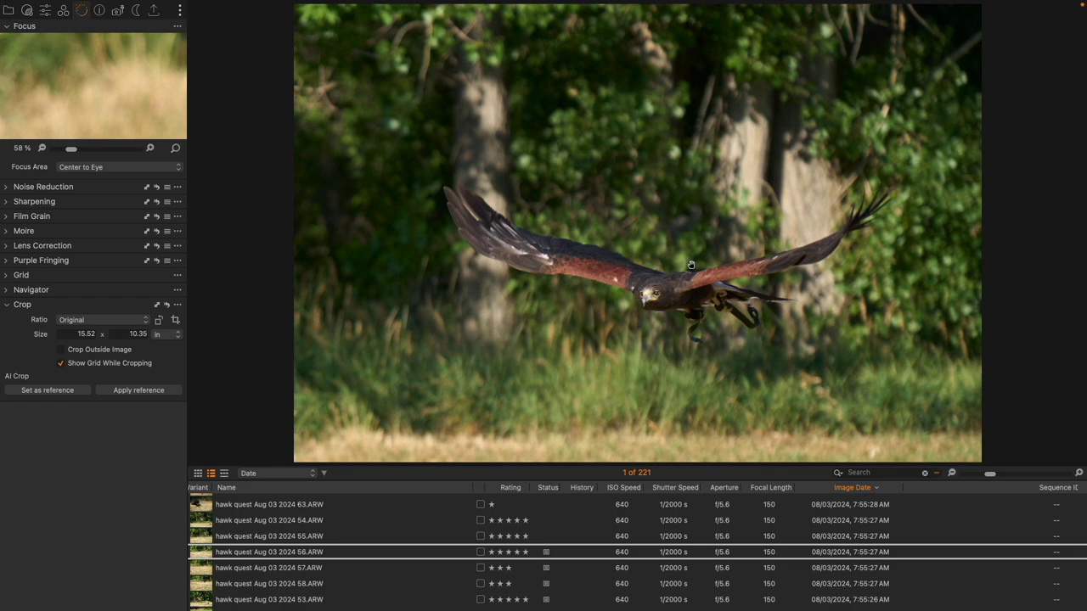
mouse_move(567, 3)
left_click(463, 39)
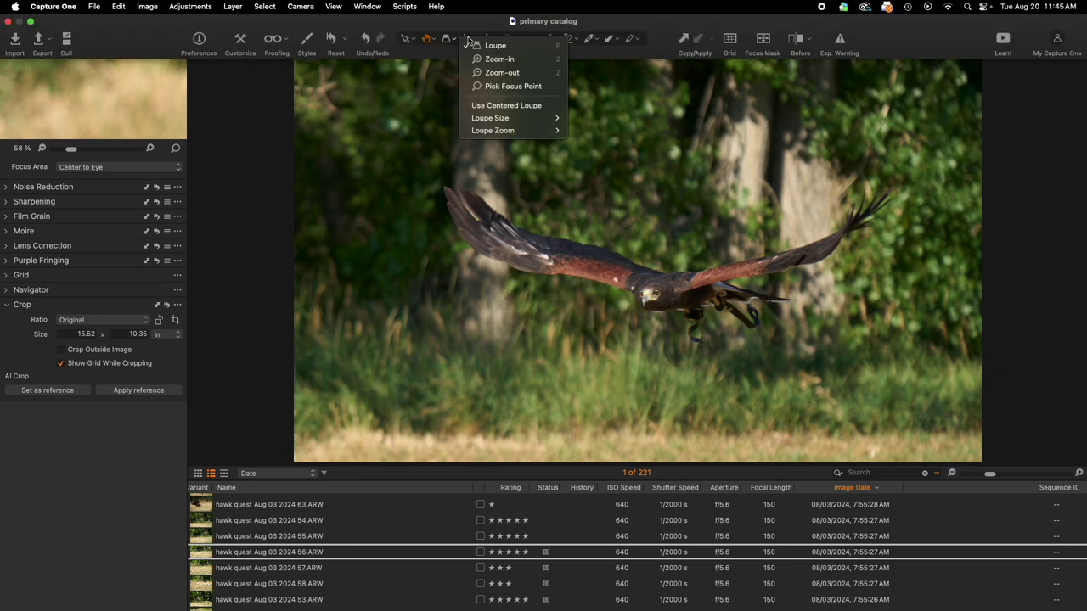
left_click(467, 40)
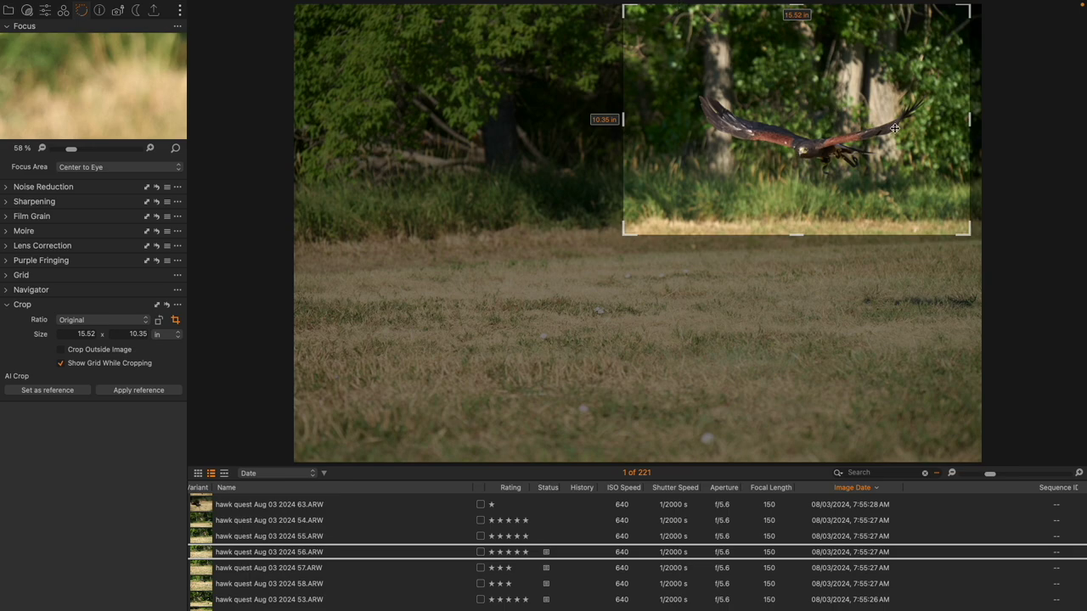
Step: Review the crop on hawk quest Aug 03 2024 57.ARW, and select the photos from 58.ARW through 40.ARW
left_click(280, 572)
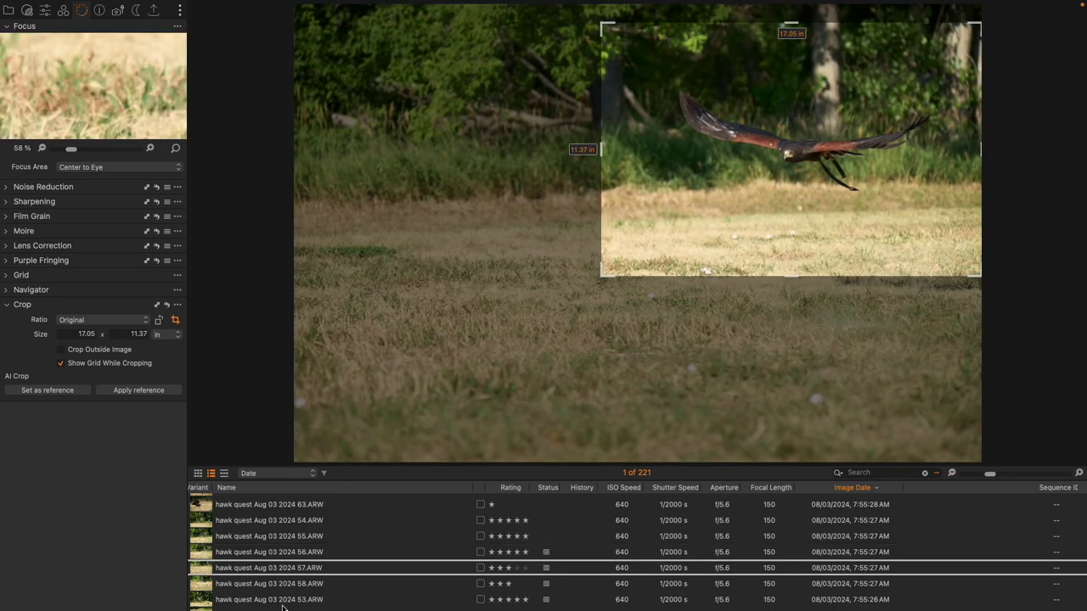
left_click(300, 585)
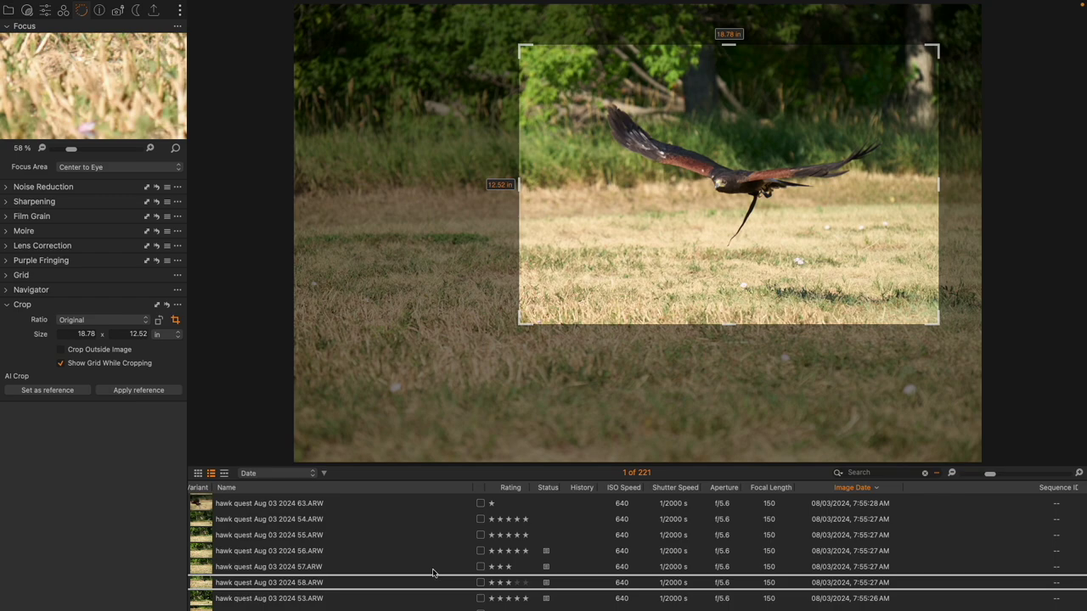
scroll(437, 560, "down", 5)
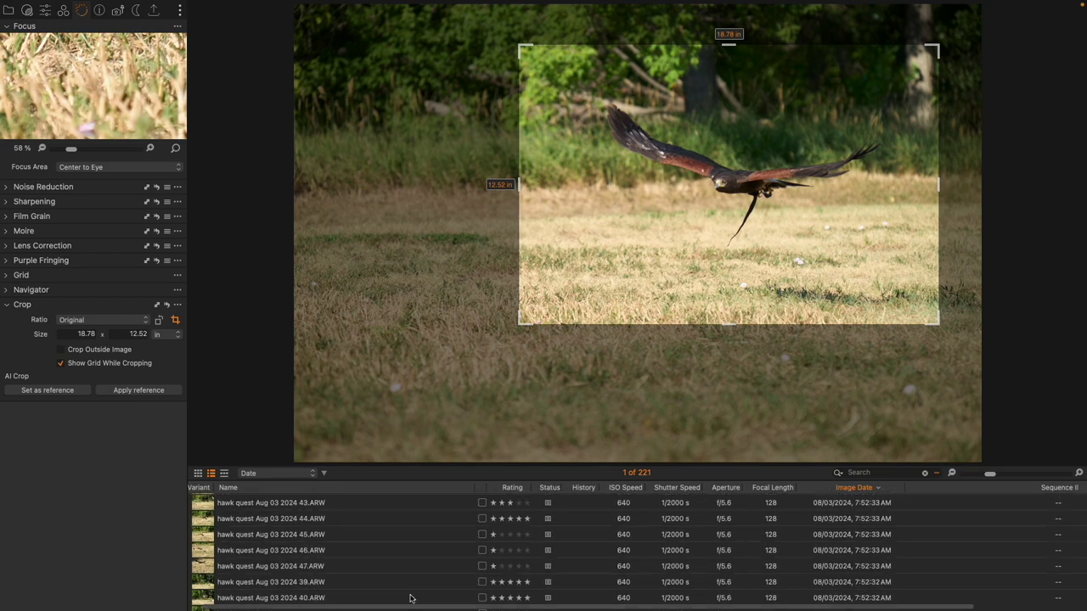
left_click(410, 598, "shift")
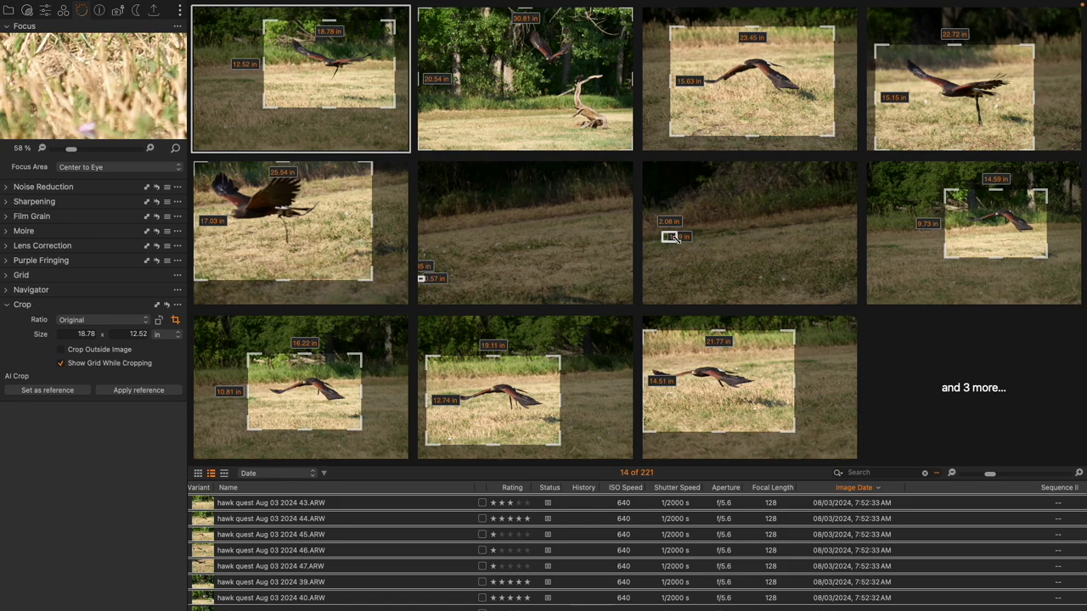
Step: Enlarge the crop on 50.ARW to about 7.43 × 4.96 in, and reposition the crops on 44.ARW, 45.ARW and 46.ARW
left_click_drag(676, 242, 718, 207)
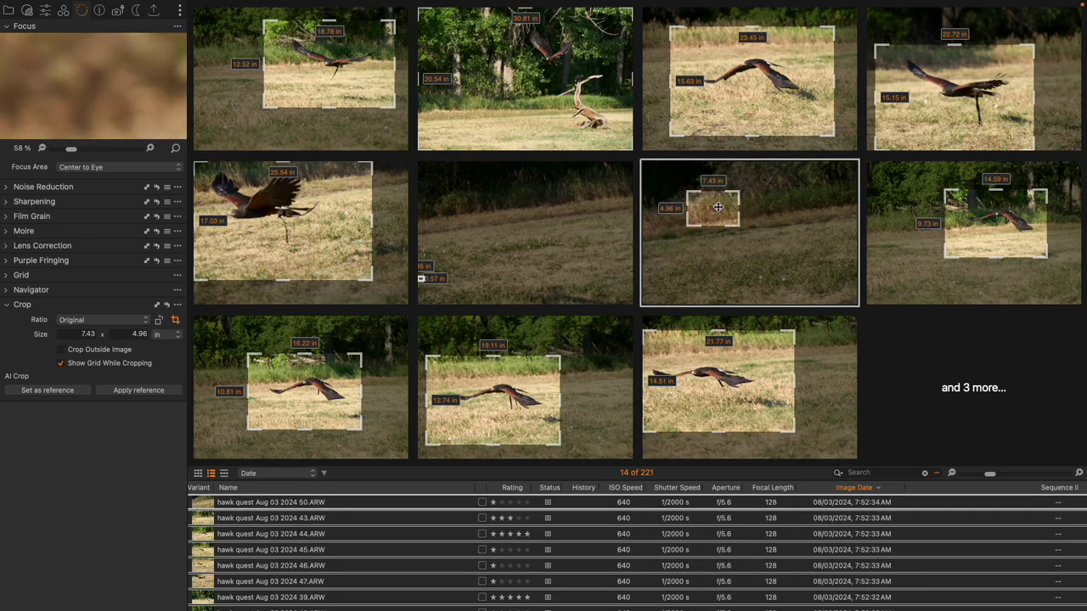
mouse_move(507, 4)
left_click(479, 419)
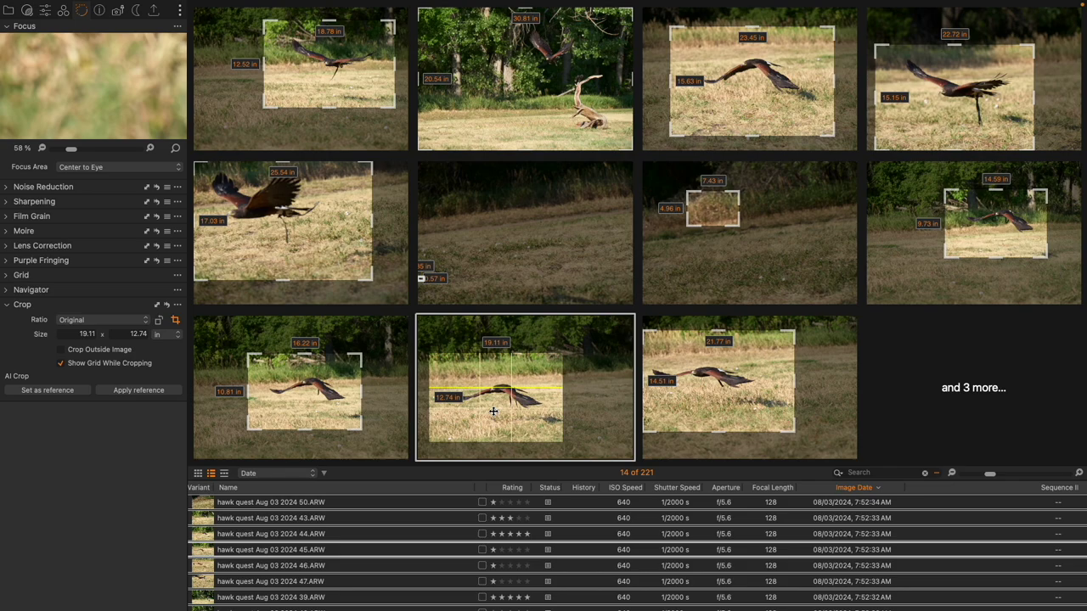
left_click(760, 402)
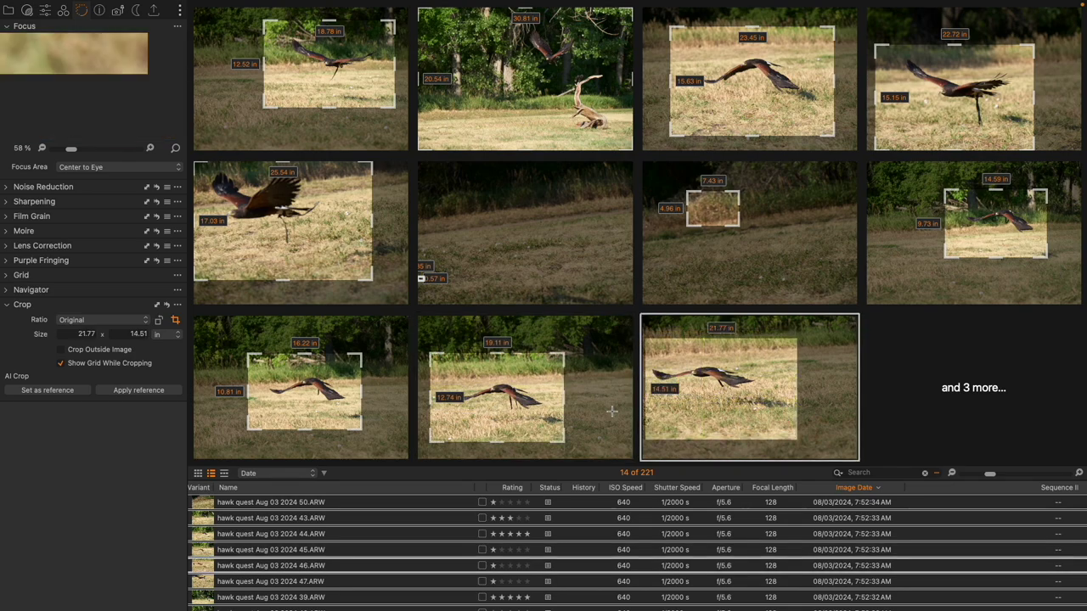
left_click(297, 405)
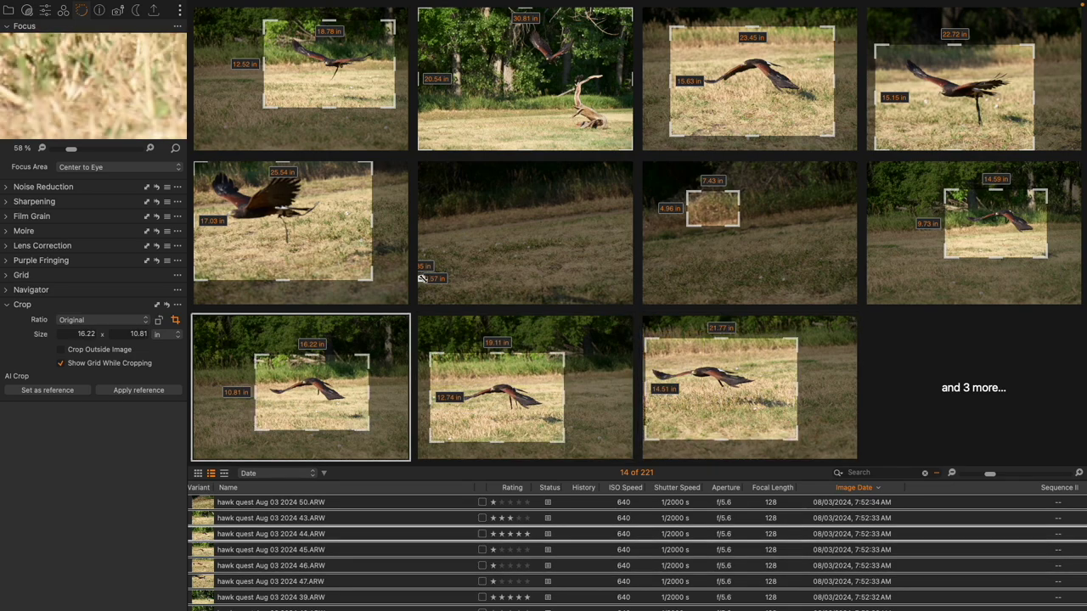
Step: Enlarge the tiny crop on 49.ARW to about 10.46 × 6.97 in and move it to the upper middle of the photo
left_click(427, 279)
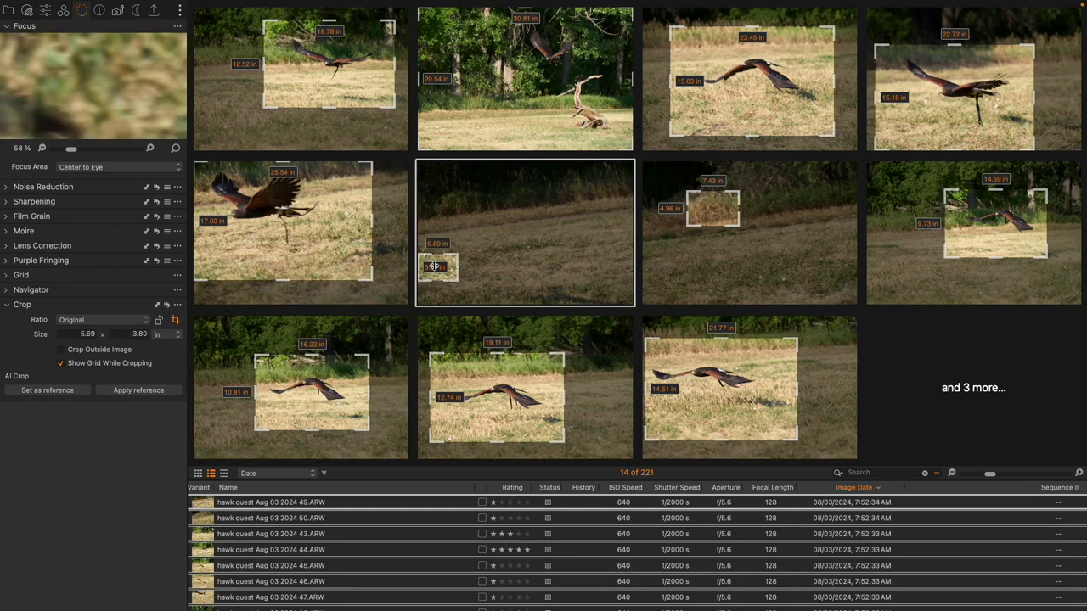
left_click_drag(431, 273, 514, 237)
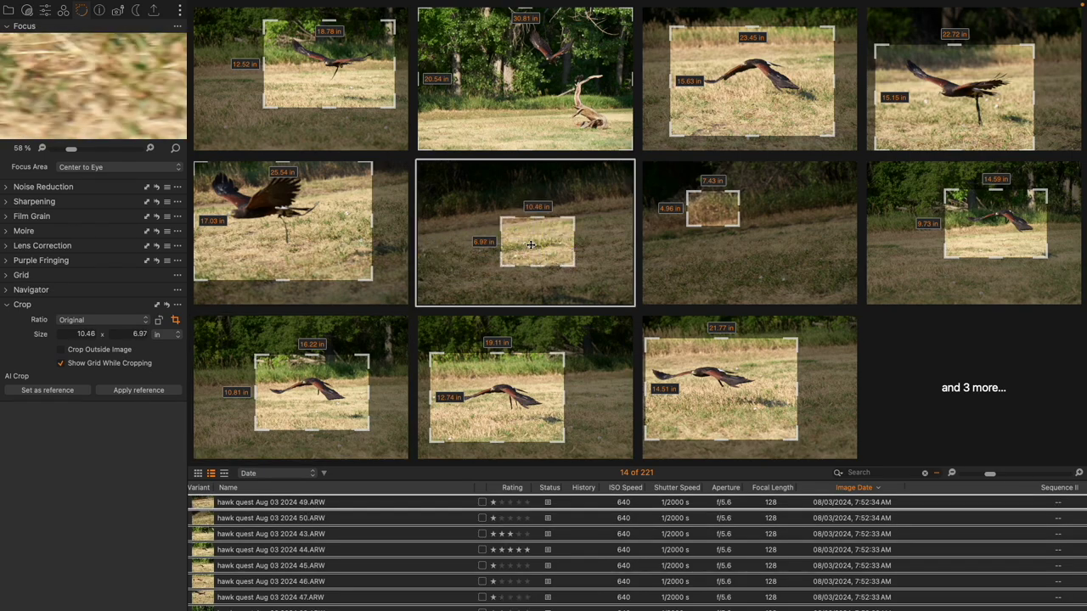
left_click_drag(530, 244, 495, 221)
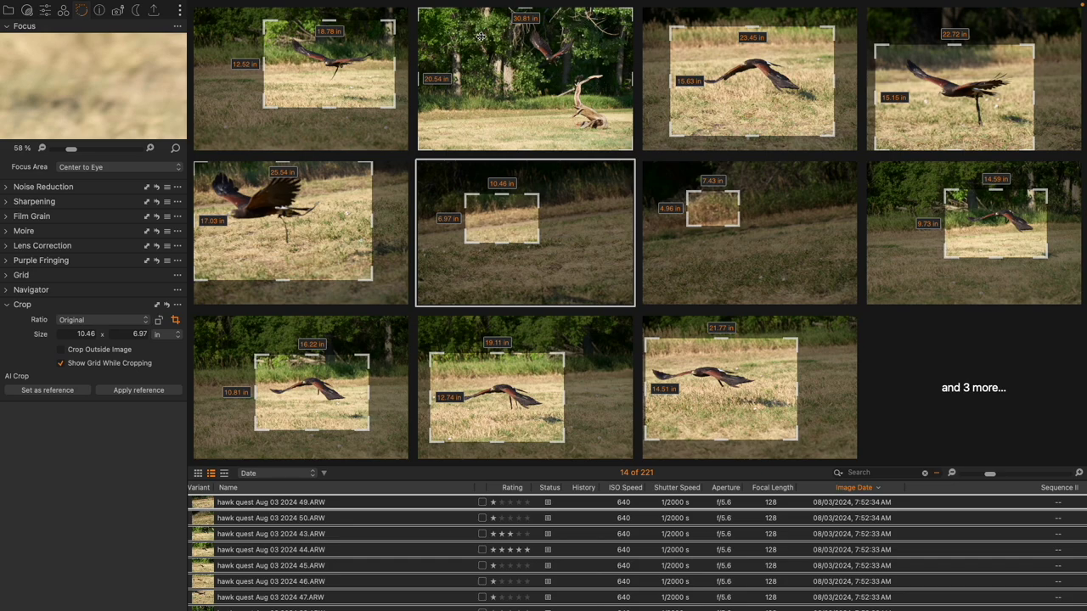
Step: Crop the uncropped photo 53.ARW to about 15.07 × 10.05 in around the flying hawk
left_click_drag(437, 138, 530, 76)
left_click_drag(580, 46, 564, 51)
left_click_drag(496, 95, 512, 83)
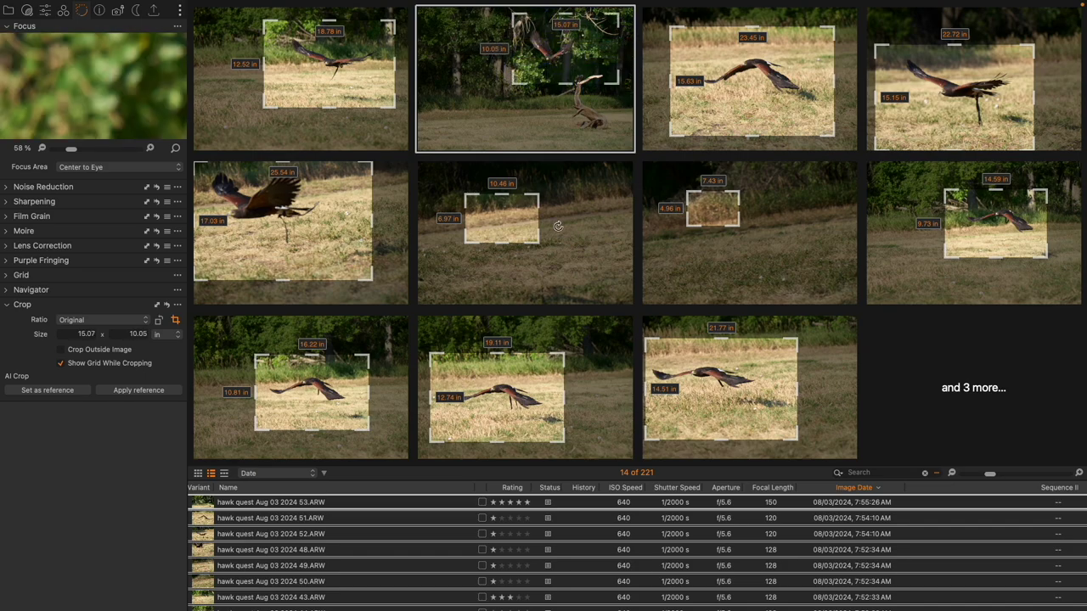
Step: Select only hawk quest Aug 03 2024 39.ARW and tighten its crop to about 12.74 × 8.49 in around the hawk
scroll(373, 578, "down", 5)
left_click(370, 584)
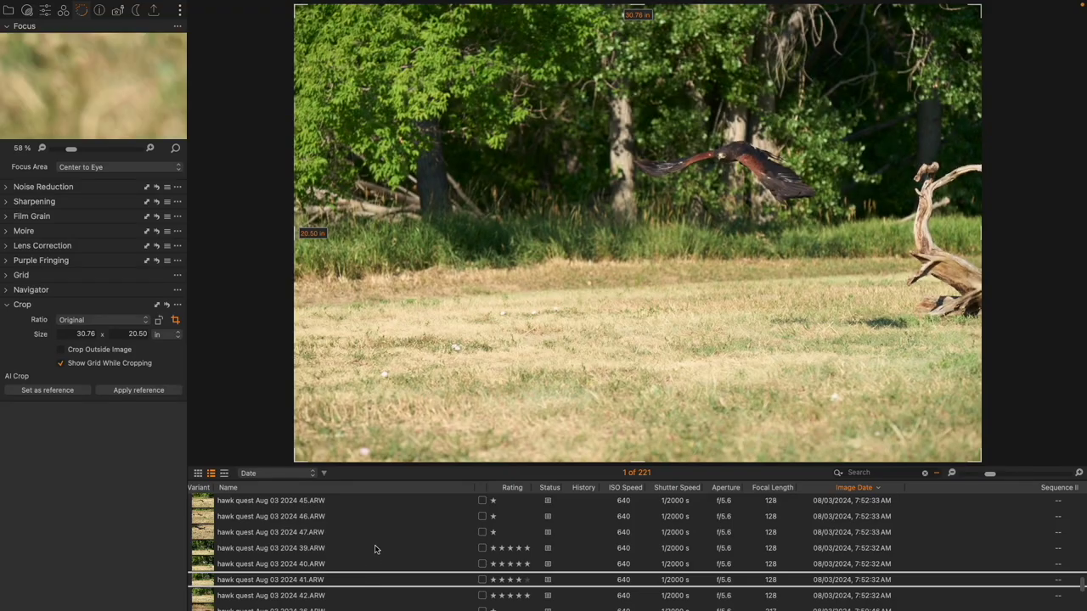
left_click(374, 549)
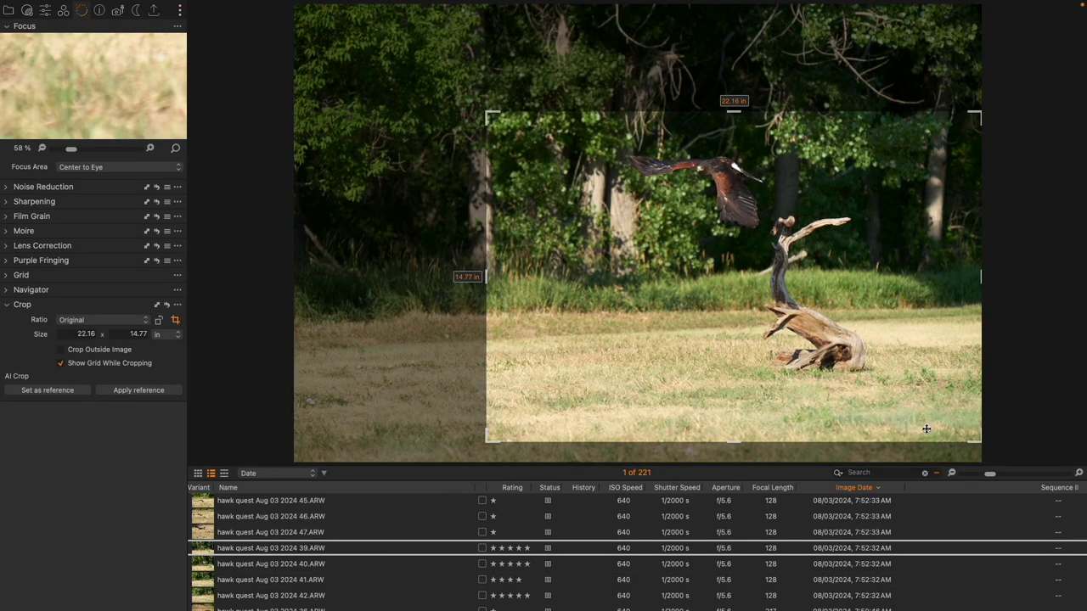
left_click_drag(980, 440, 801, 316)
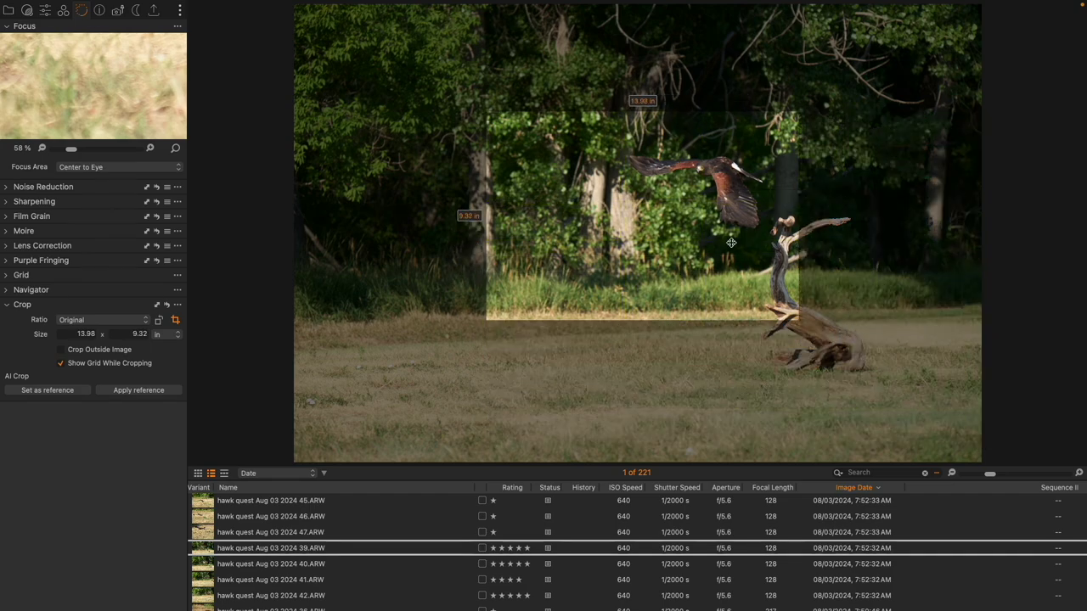
left_click_drag(685, 240, 743, 239)
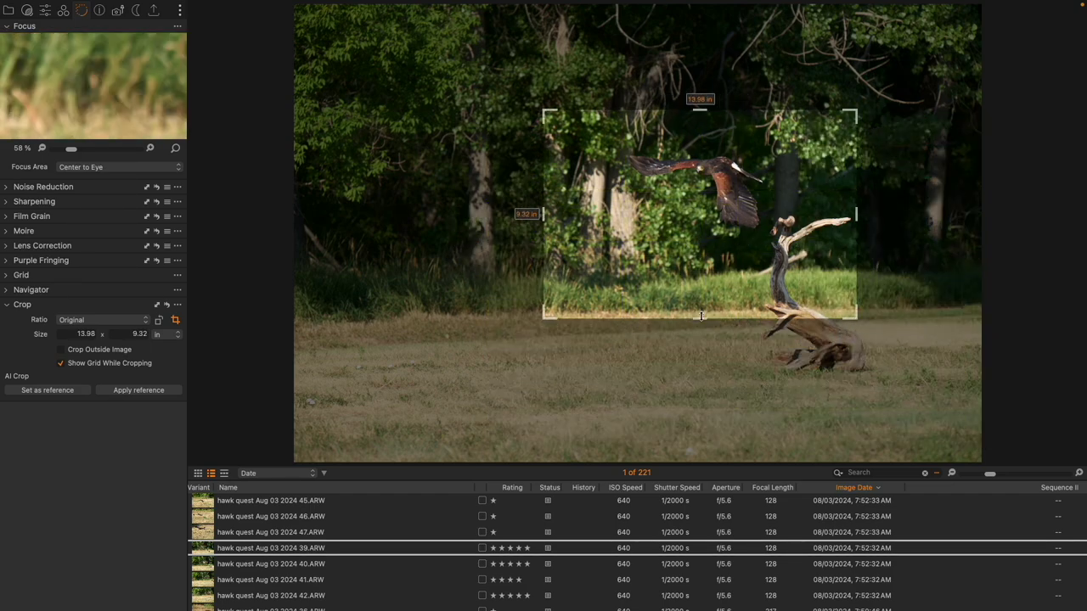
left_click_drag(700, 318, 700, 300)
left_click_drag(703, 238, 700, 242)
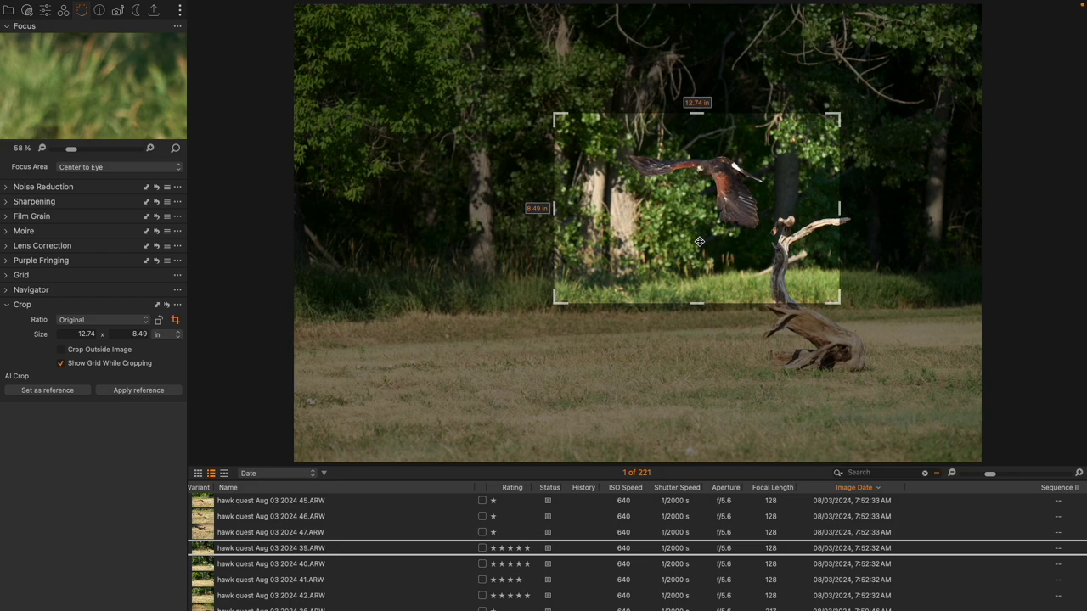
Step: Float the Crop tool over the photo to show its options, and dock it beneath the Navigator tool
left_click_drag(84, 306, 378, 112)
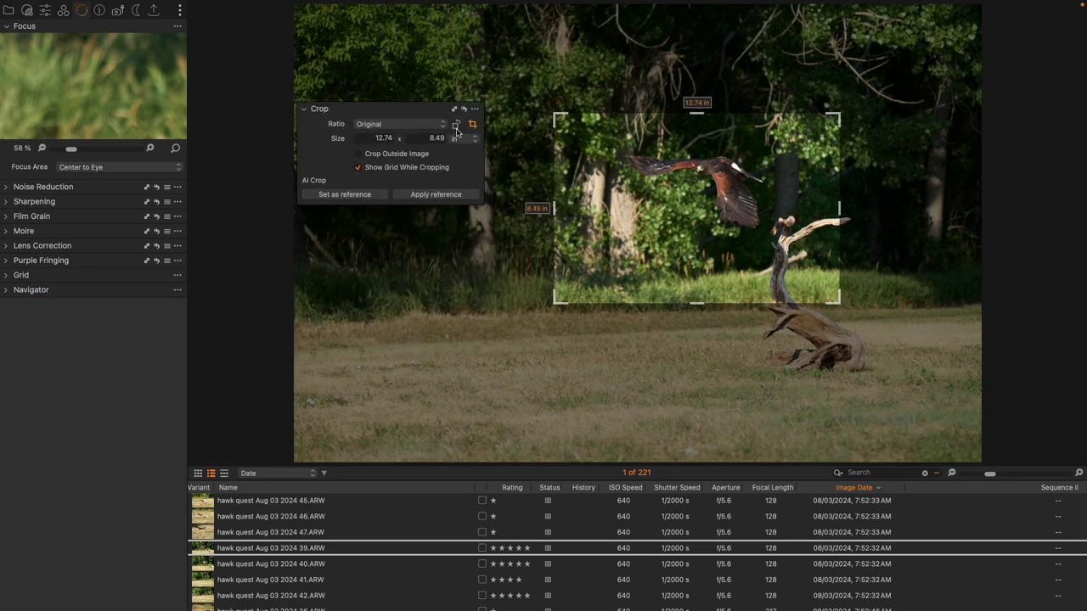
left_click_drag(393, 110, 140, 321)
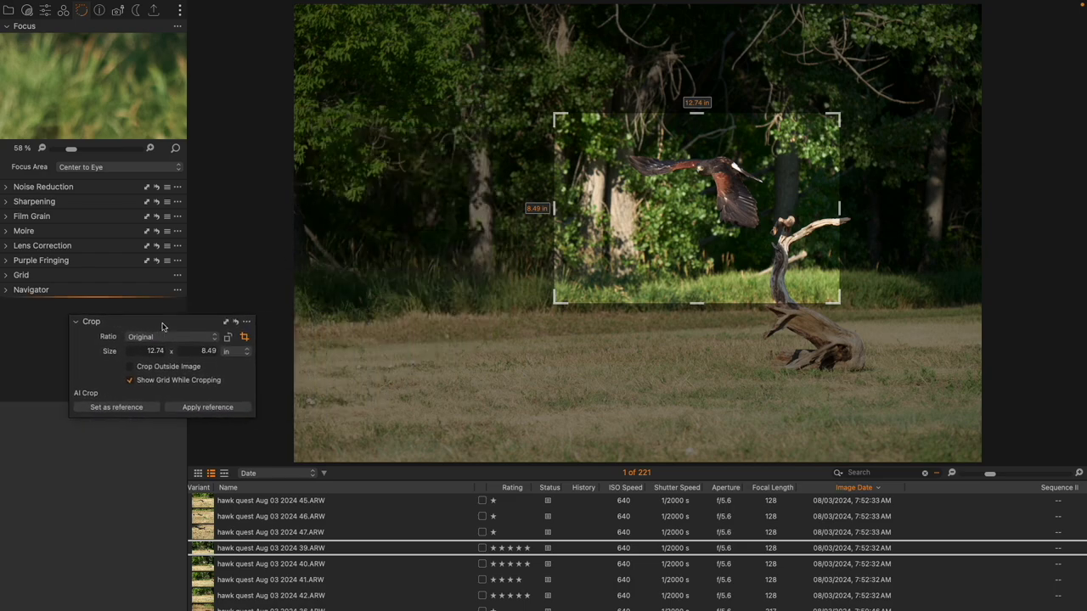